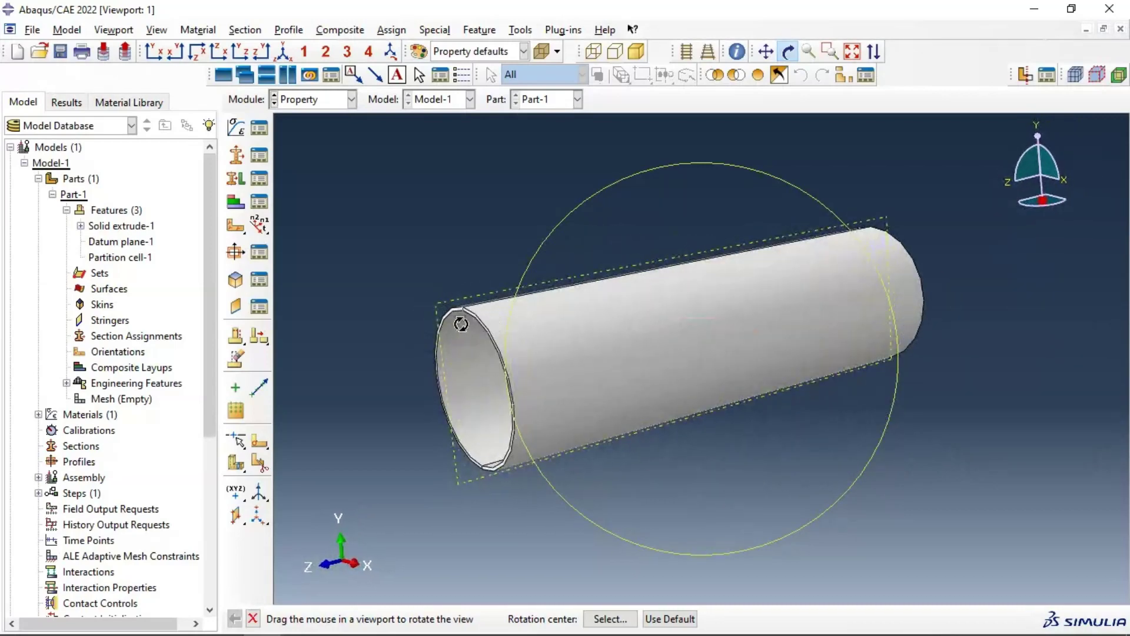
pyautogui.moveTo(462, 324); pyautogui.dragTo(571, 312)
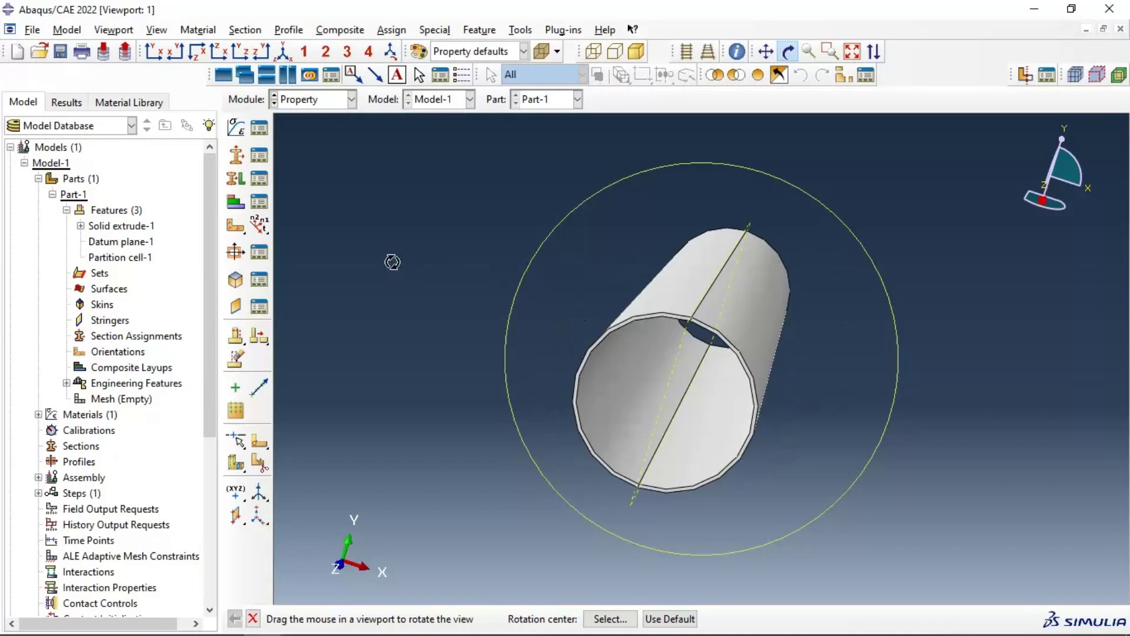
pyautogui.click(310, 100)
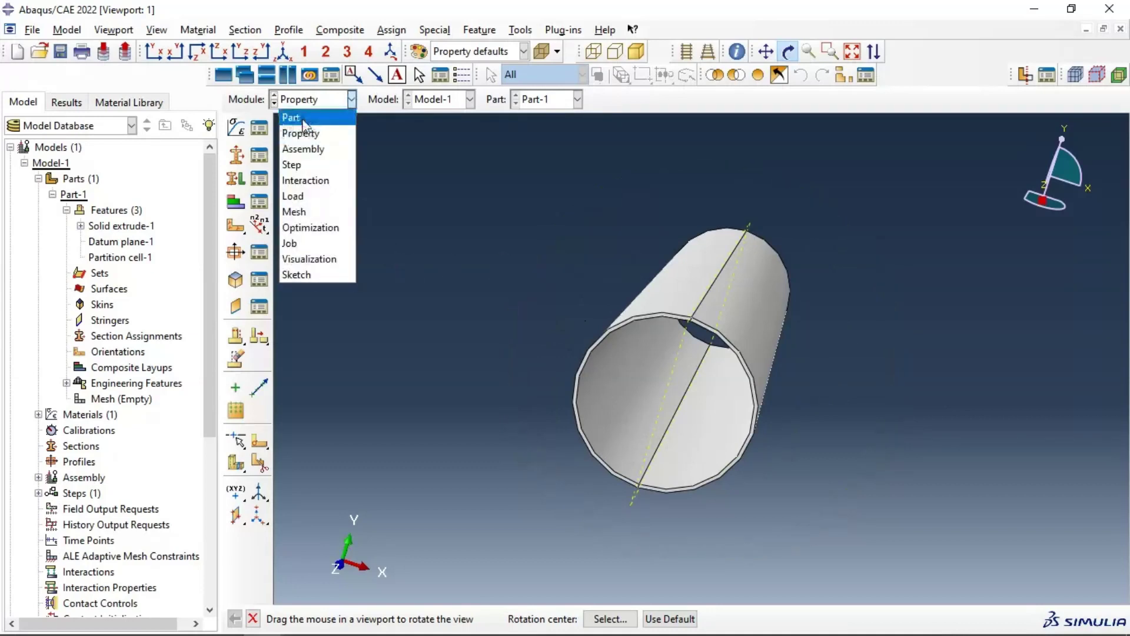
pyautogui.click(304, 120)
pyautogui.click(310, 100)
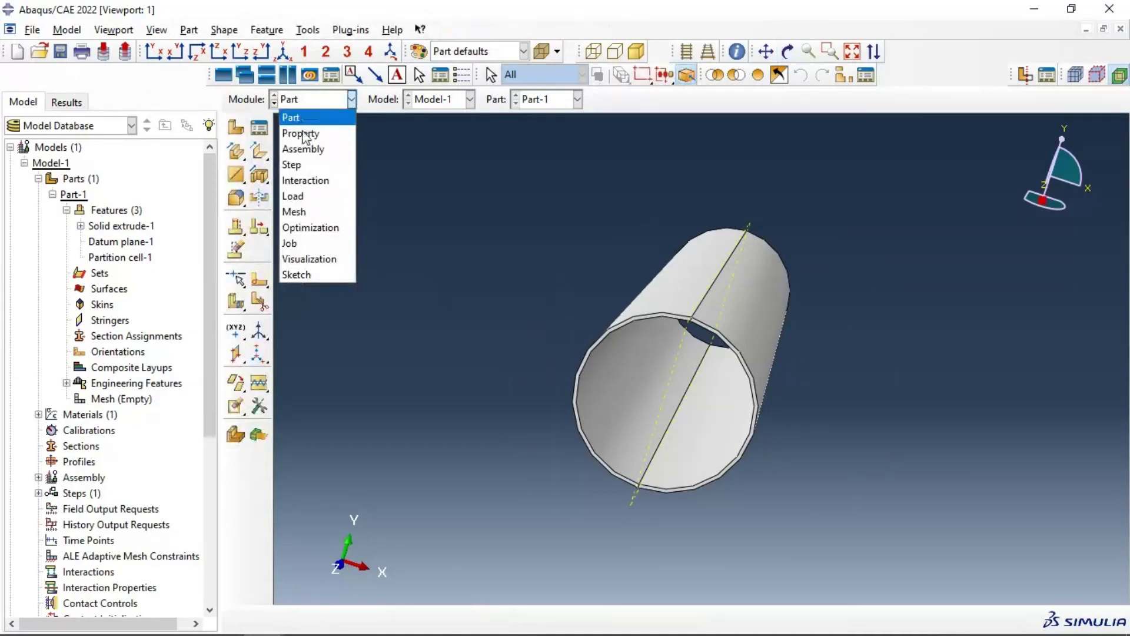
pyautogui.click(301, 131)
# Step: Review the lamina elastic properties defined for the Composite material
pyautogui.click(259, 129)
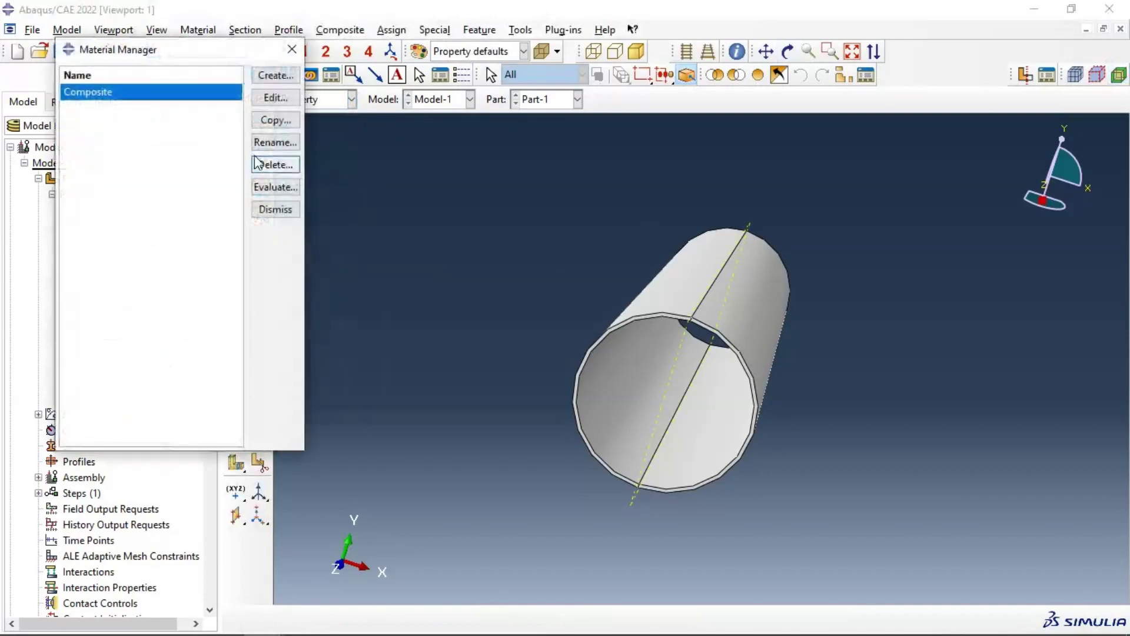
pyautogui.click(272, 96)
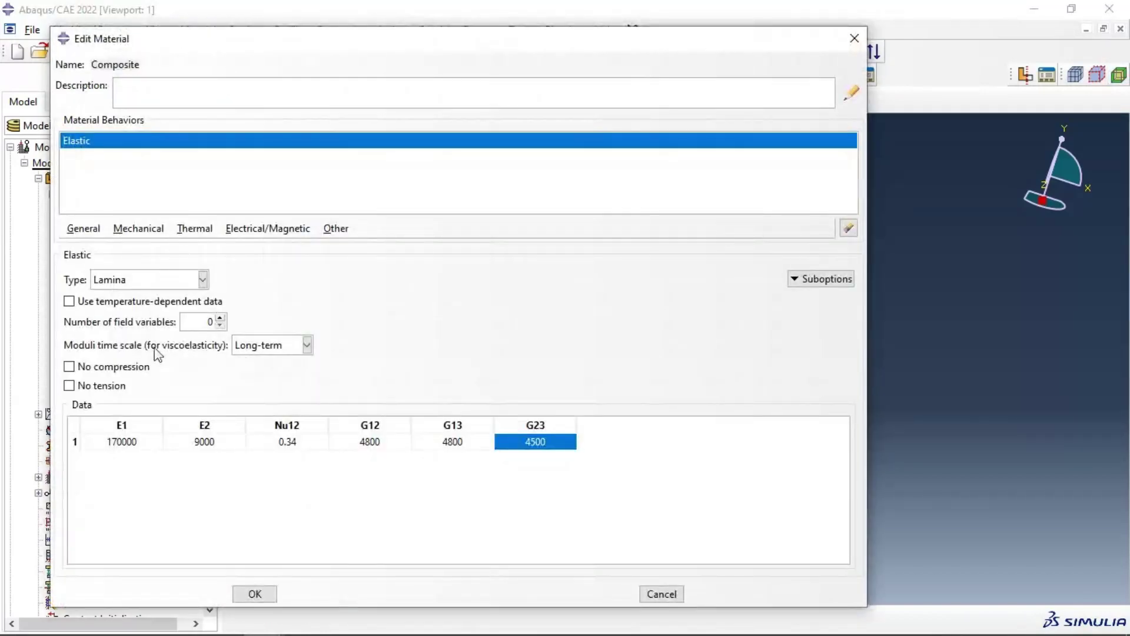
pyautogui.click(135, 283)
pyautogui.click(135, 288)
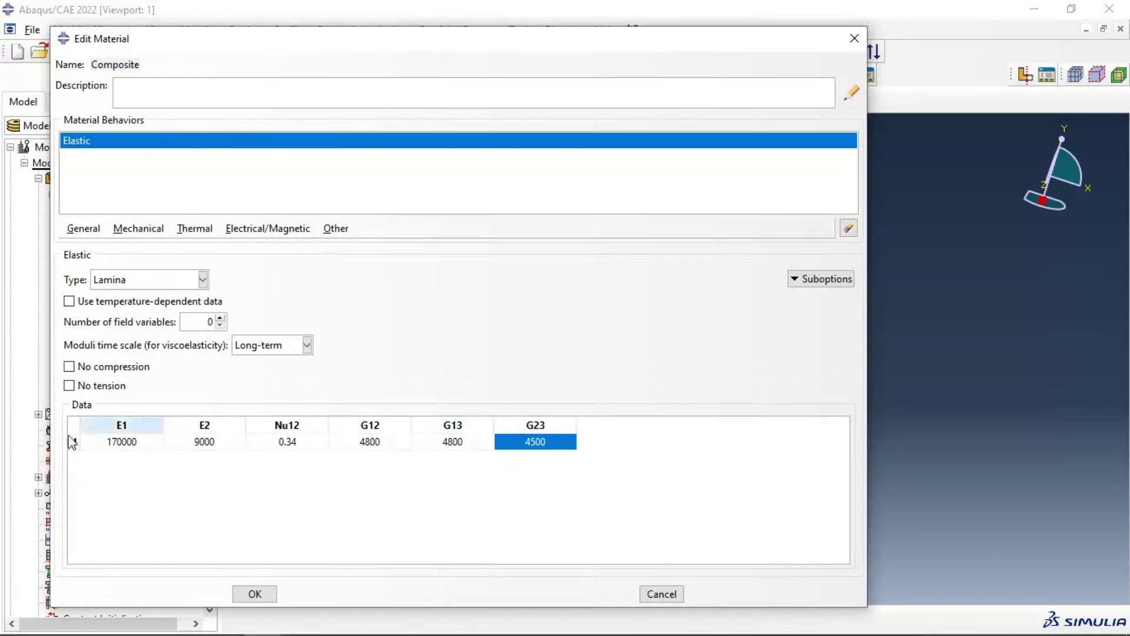
pyautogui.click(270, 595)
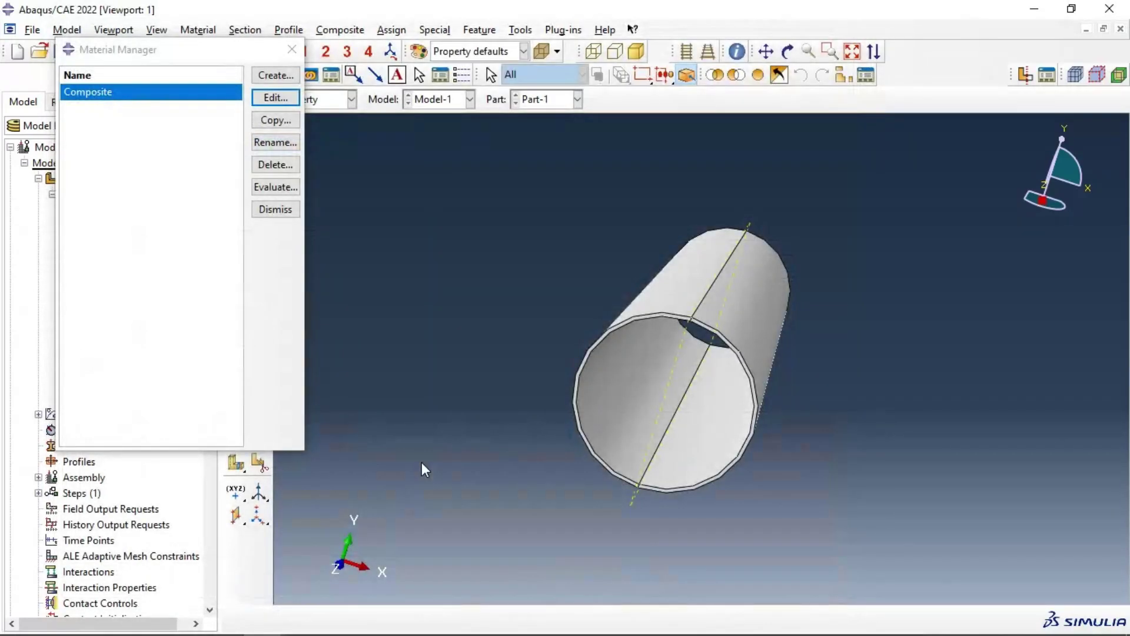
pyautogui.click(292, 49)
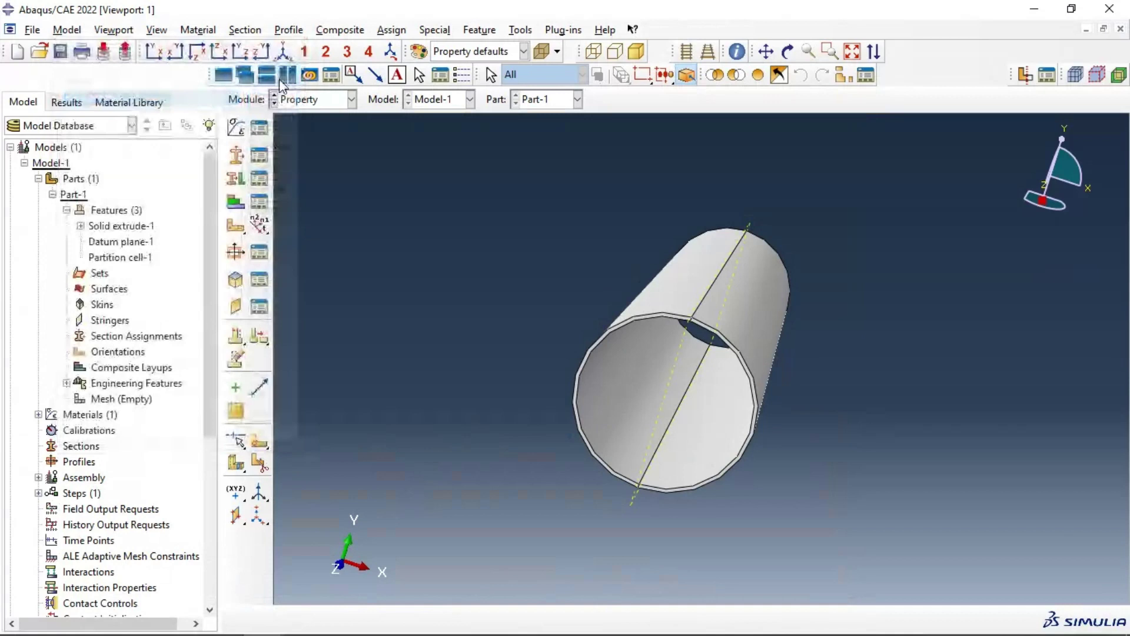
# Step: Create a composite layup named CompositeLayup-Pipe with an initial ply count of 10 and the Continuum Shell element type
pyautogui.click(236, 204)
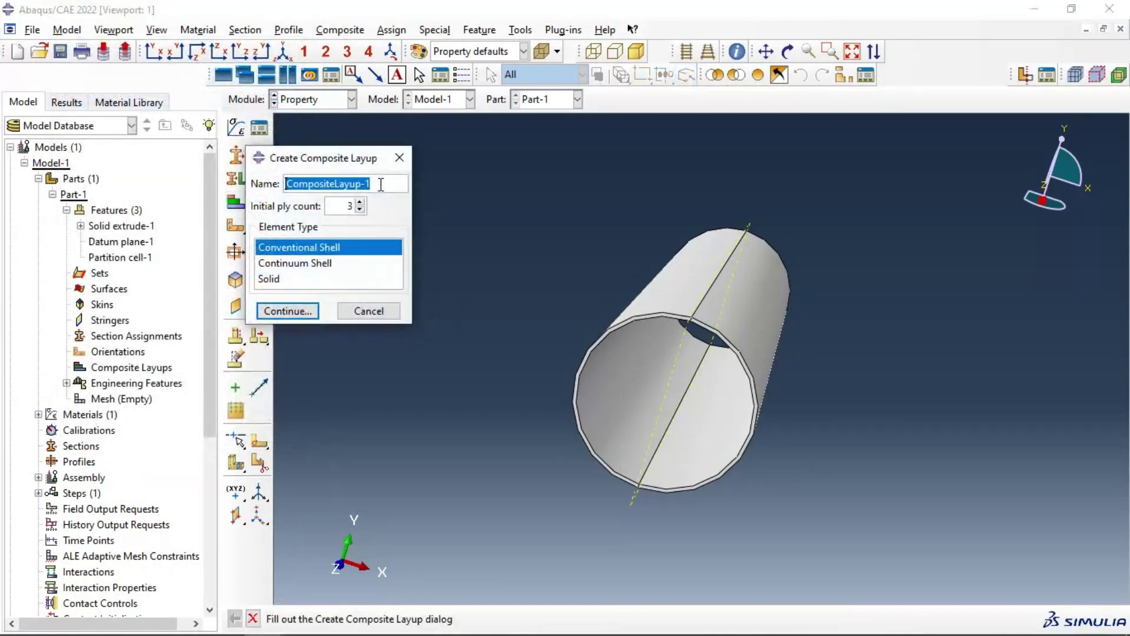
pyautogui.moveTo(381, 184)
pyautogui.mouseDown()
pyautogui.moveTo(327, 183)
pyautogui.moveTo(366, 183)
pyautogui.mouseUp()
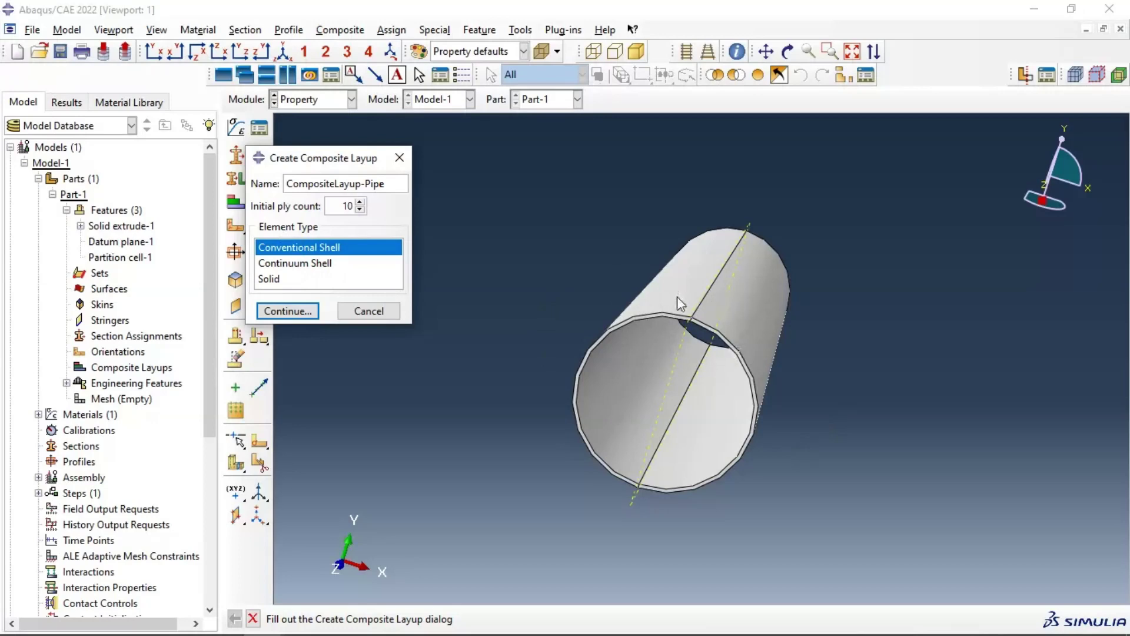
pyautogui.click(304, 265)
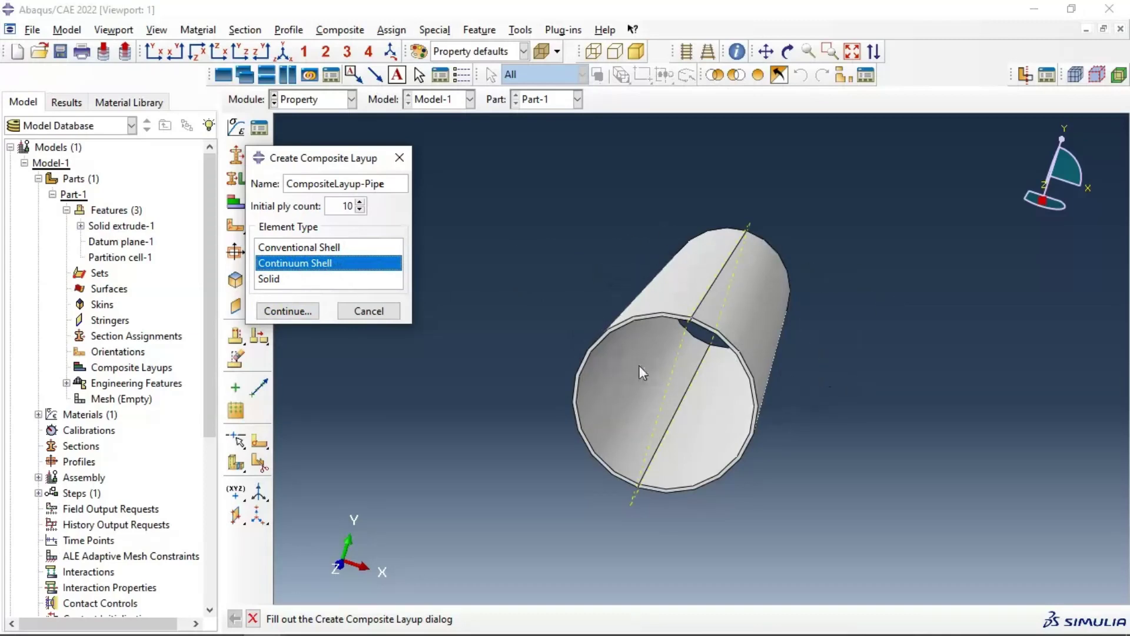
pyautogui.click(291, 312)
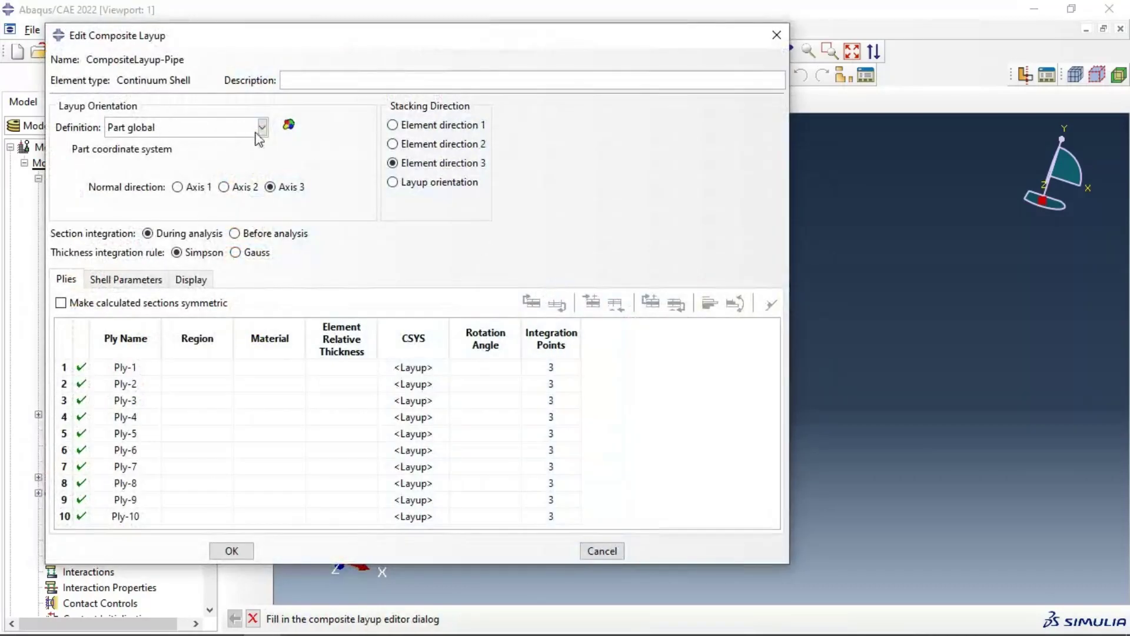
# Step: Assign the whole pipe as the region for all ten plies of the layup
pyautogui.click(198, 339)
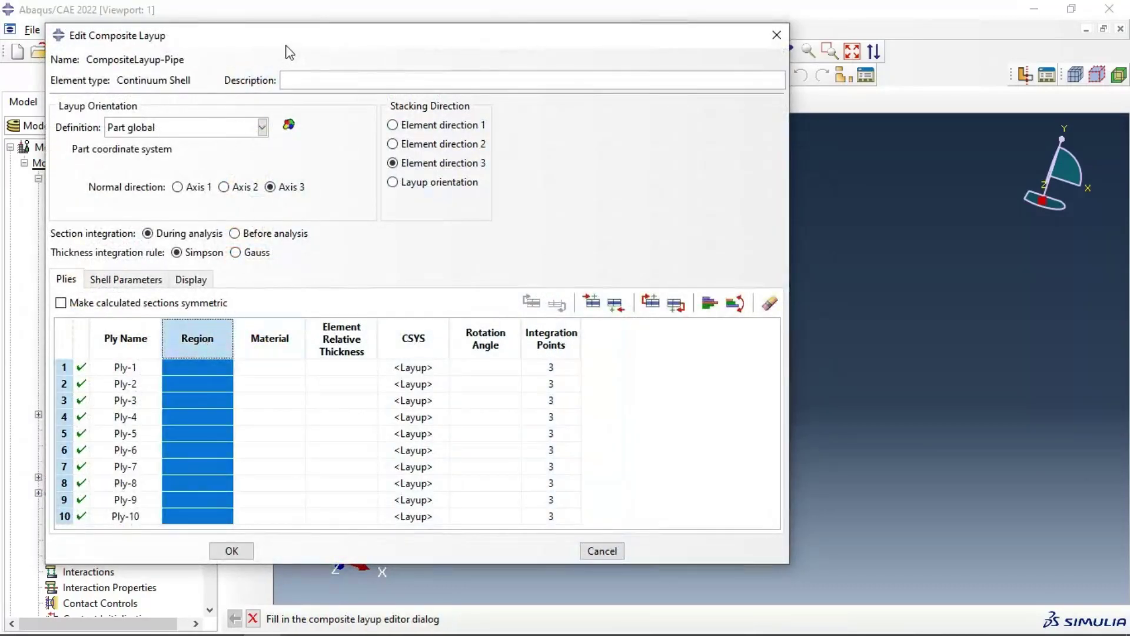
pyautogui.moveTo(286, 45); pyautogui.dragTo(266, 33)
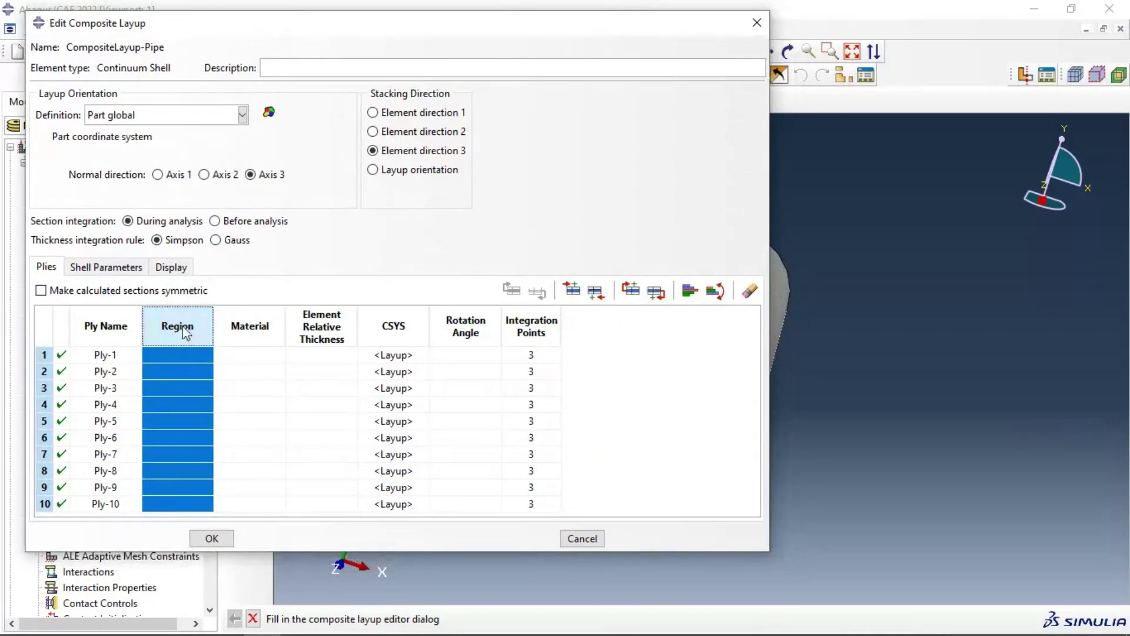
pyautogui.rightClick(212, 334)
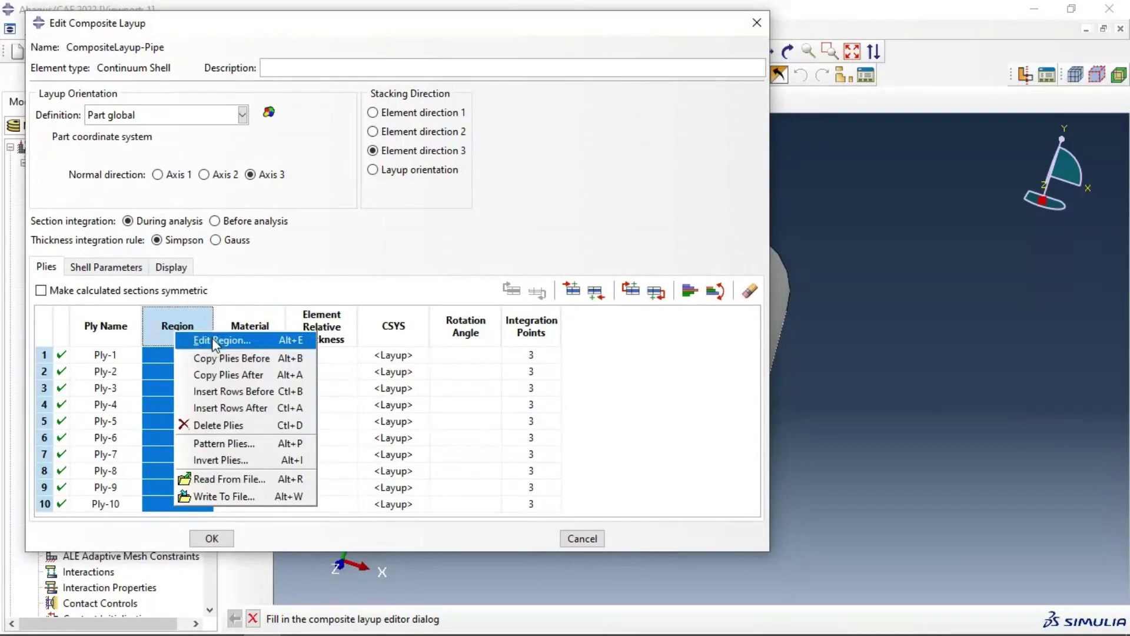
pyautogui.click(233, 339)
pyautogui.moveTo(570, 200); pyautogui.dragTo(851, 423)
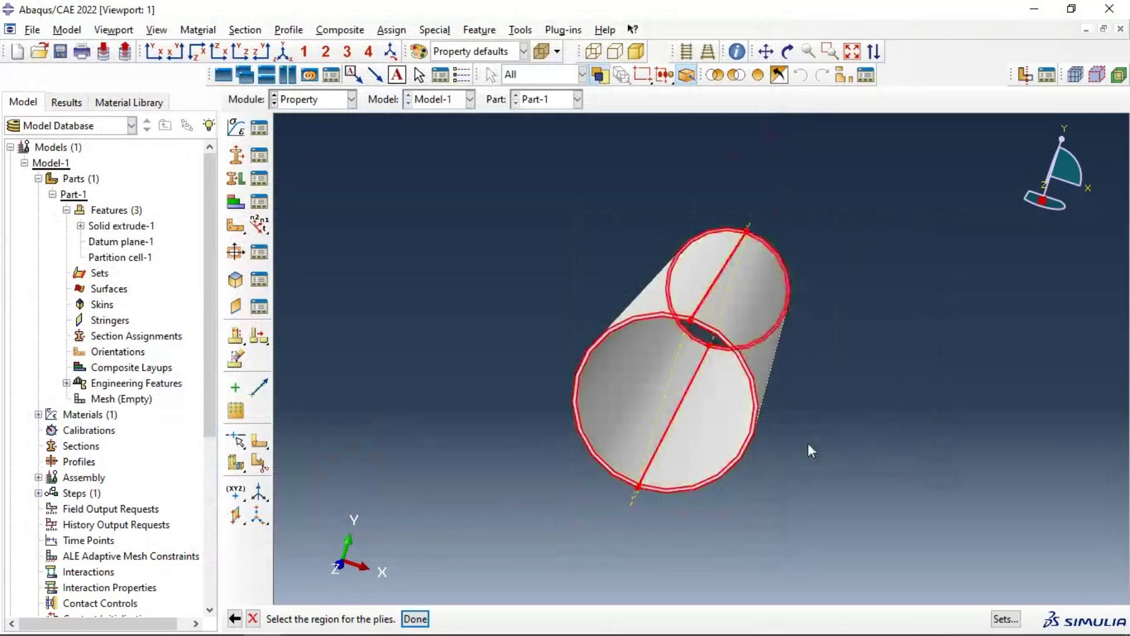
pyautogui.click(415, 619)
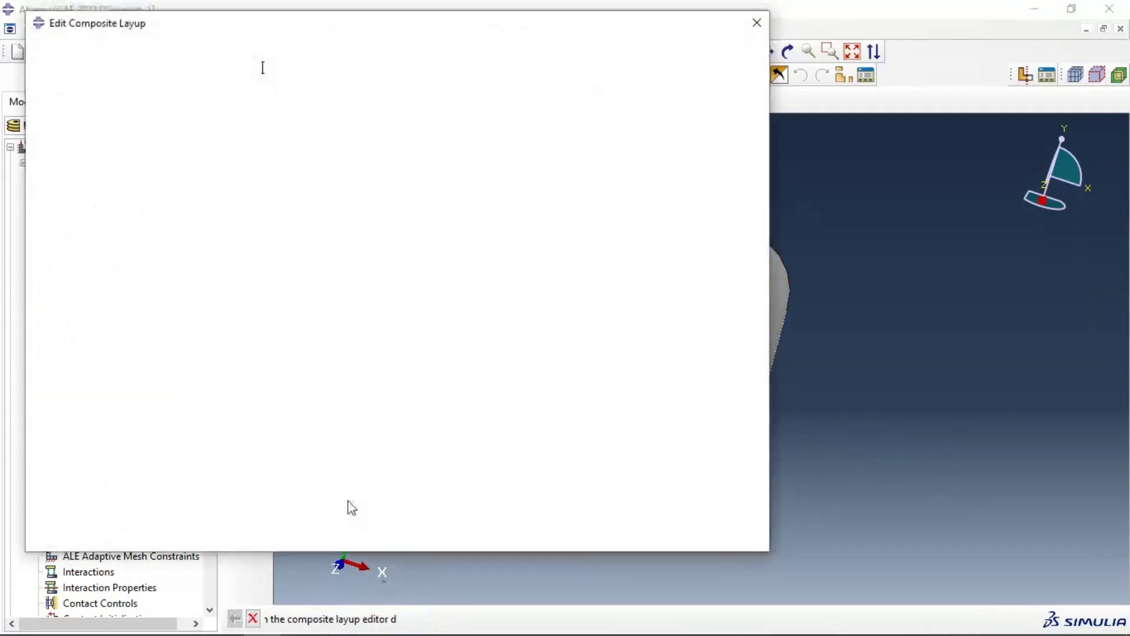
# Step: Assign the Composite material to all ten plies
pyautogui.rightClick(253, 335)
pyautogui.click(268, 340)
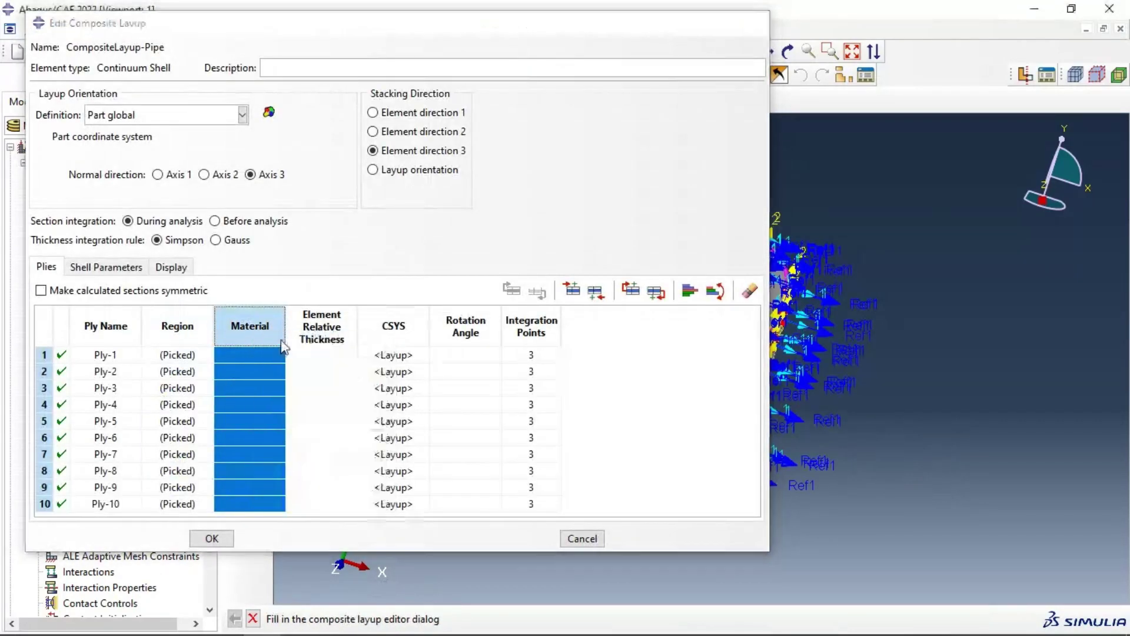
pyautogui.click(59, 362)
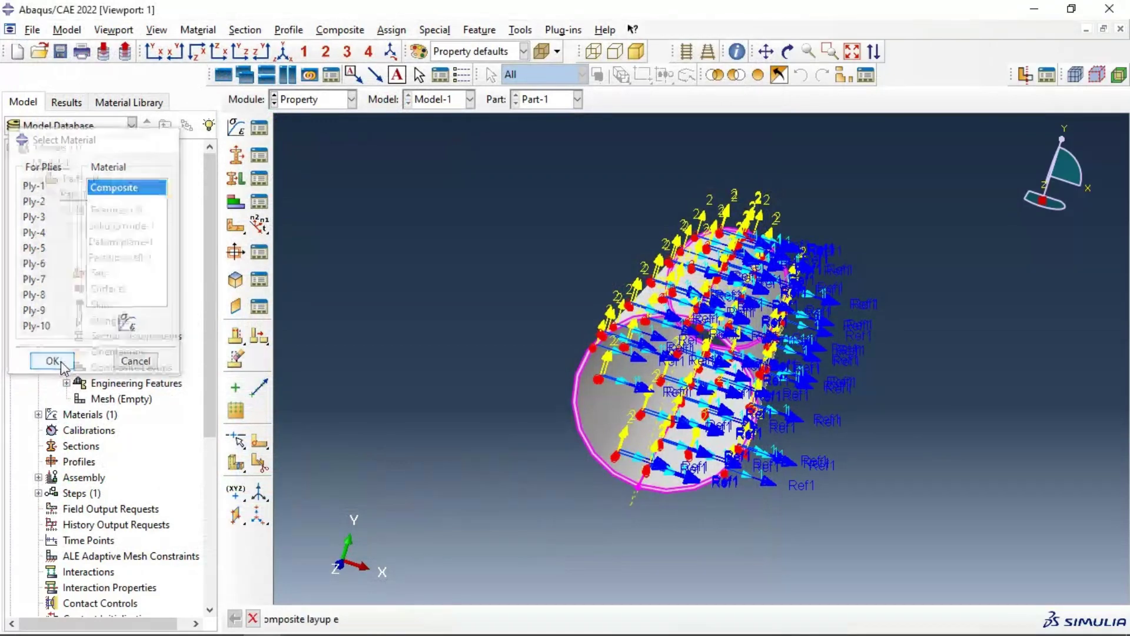
# Step: Set the element relative thickness of all ten plies to 0.25
pyautogui.click(320, 327)
pyautogui.rightClick(320, 328)
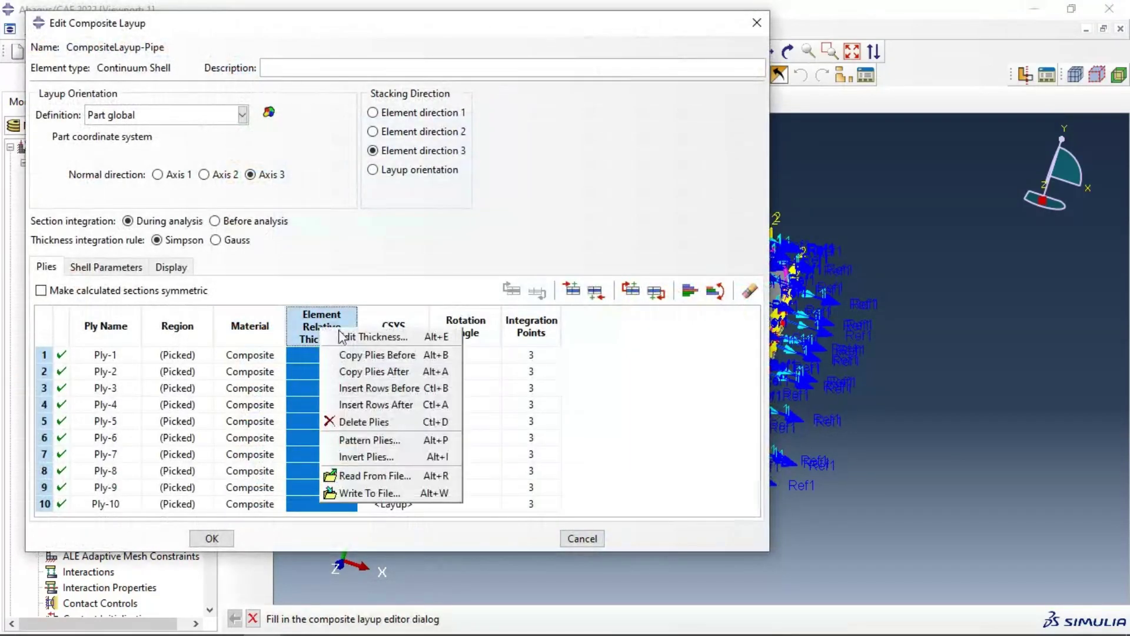
pyautogui.click(348, 334)
pyautogui.click(399, 268)
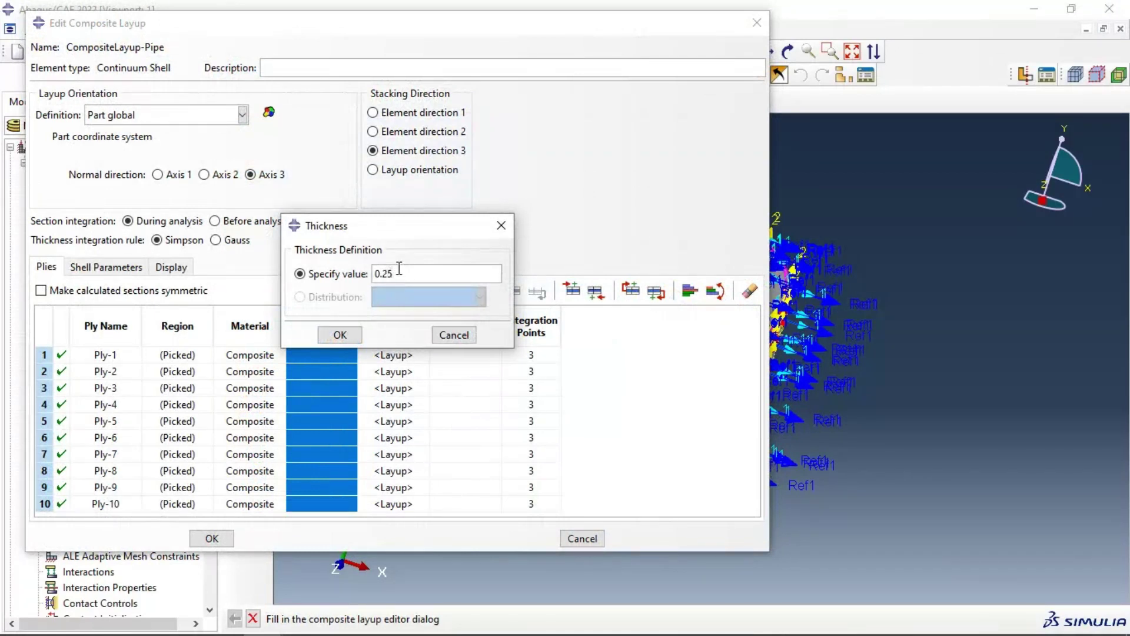
pyautogui.click(352, 334)
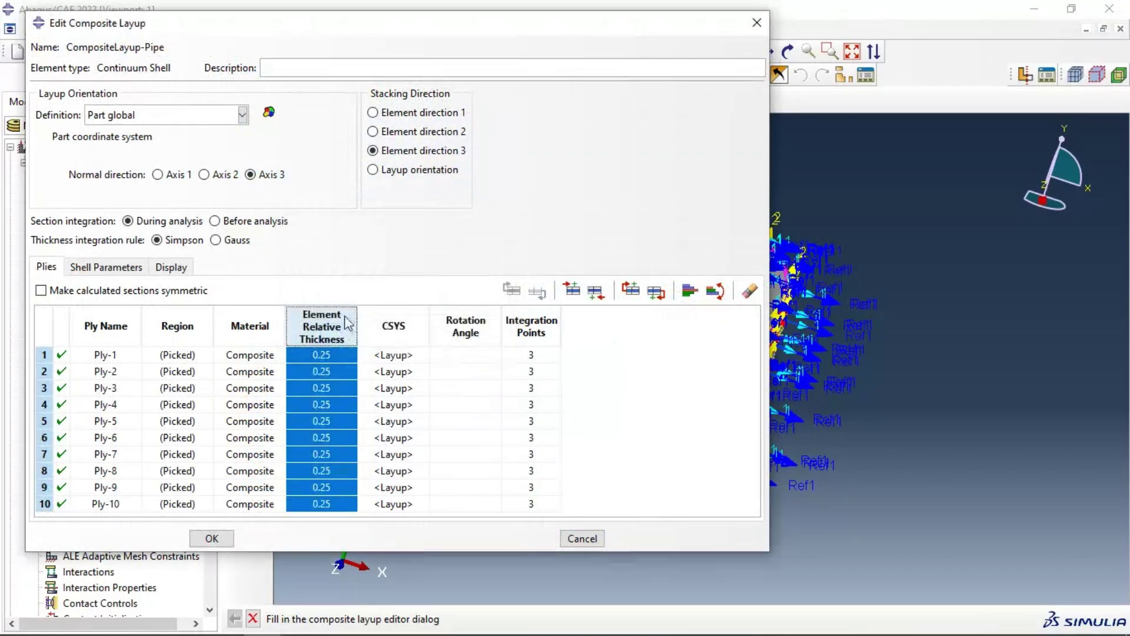
# Step: Set the rotation angle of all ten plies to 0 degrees
pyautogui.moveTo(366, 28); pyautogui.dragTo(356, 23)
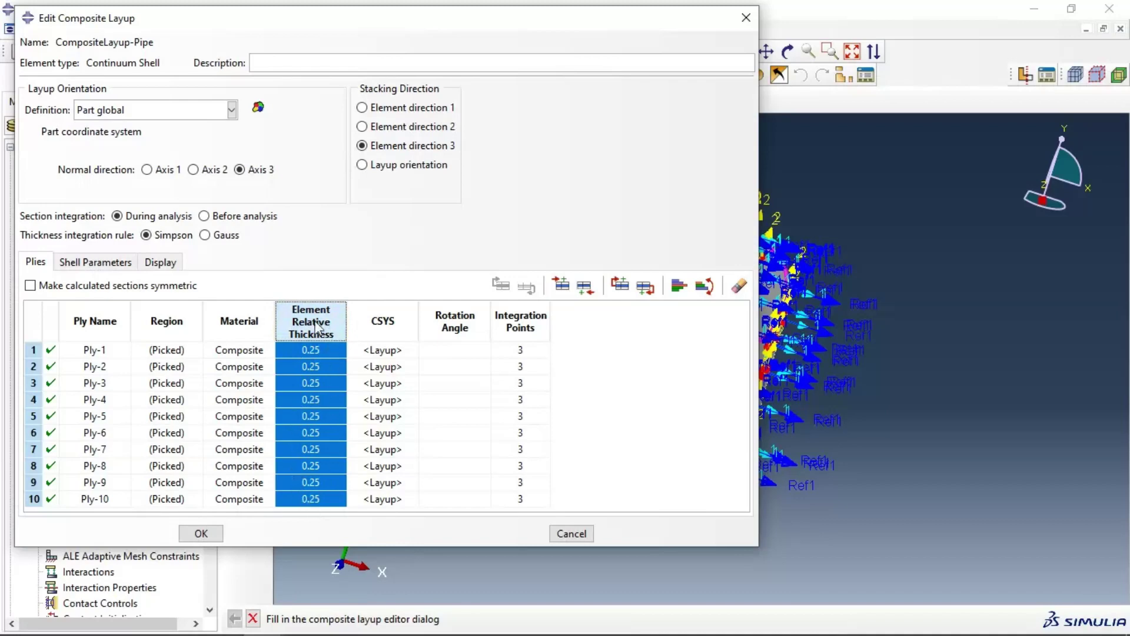
pyautogui.moveTo(643, 20); pyautogui.dragTo(593, 39)
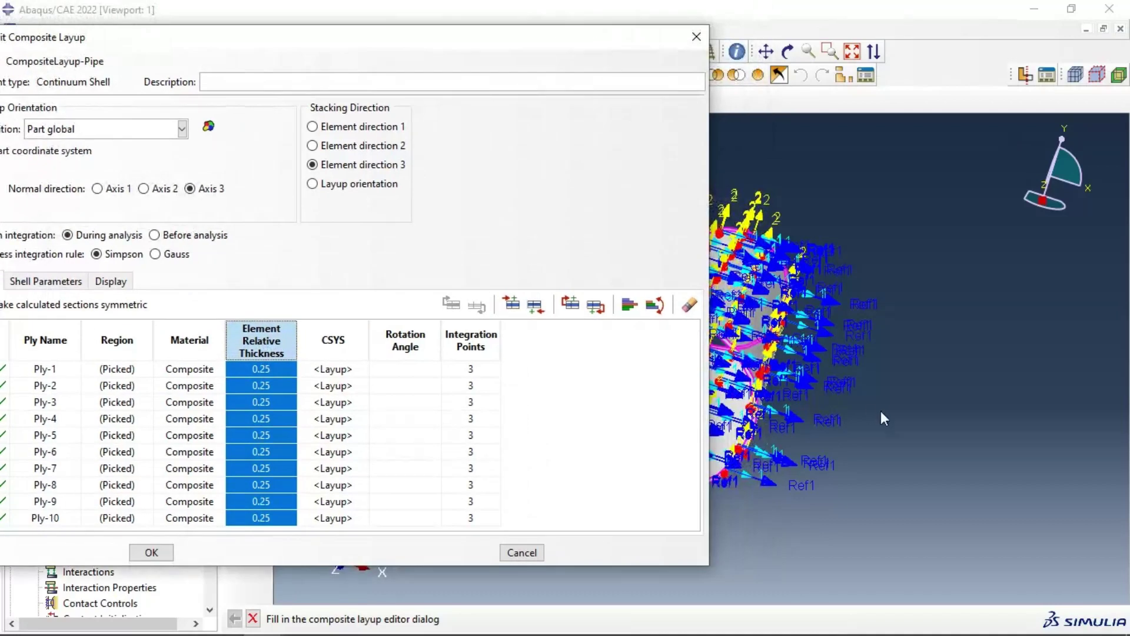
pyautogui.scroll(5, 925, 342)
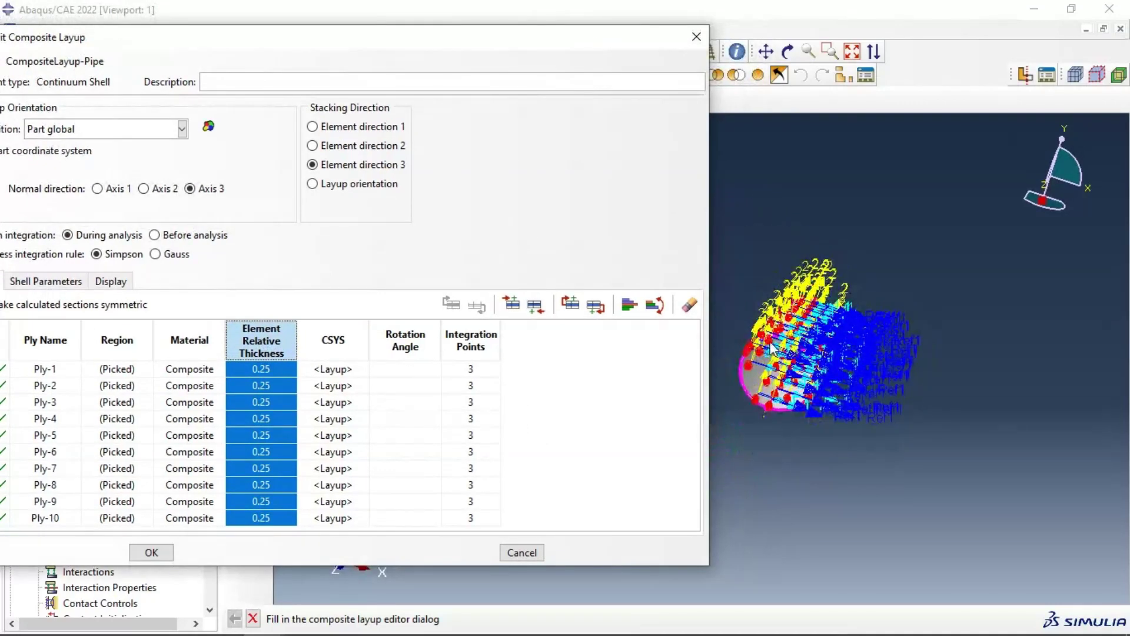
pyautogui.scroll(-8, 801, 335)
pyautogui.scroll(-6, 895, 318)
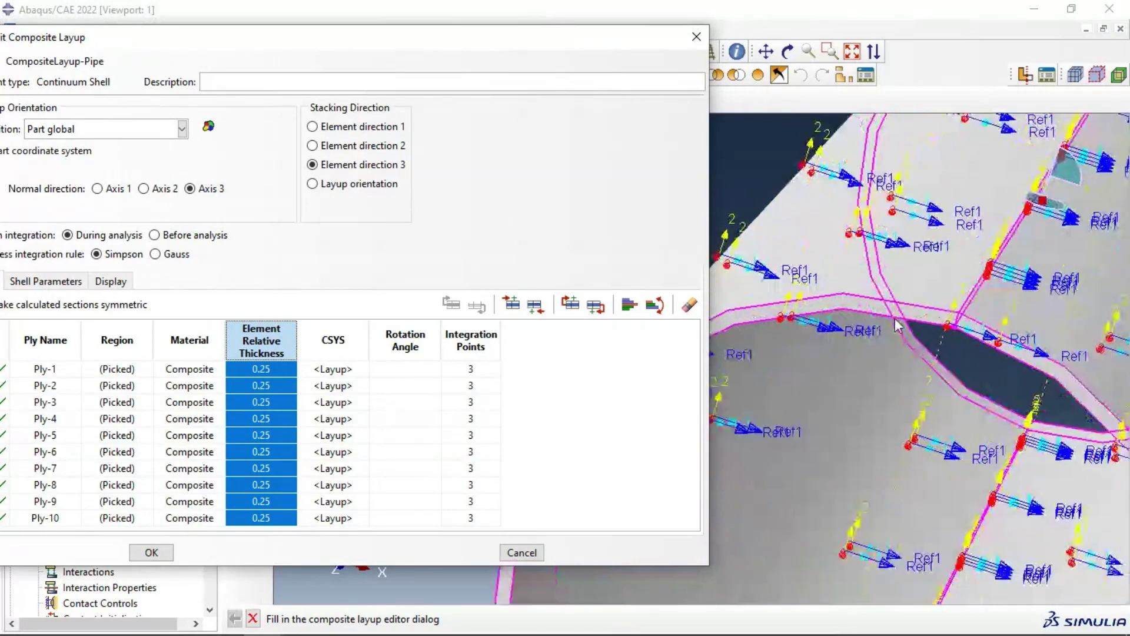
pyautogui.scroll(-3, 1065, 304)
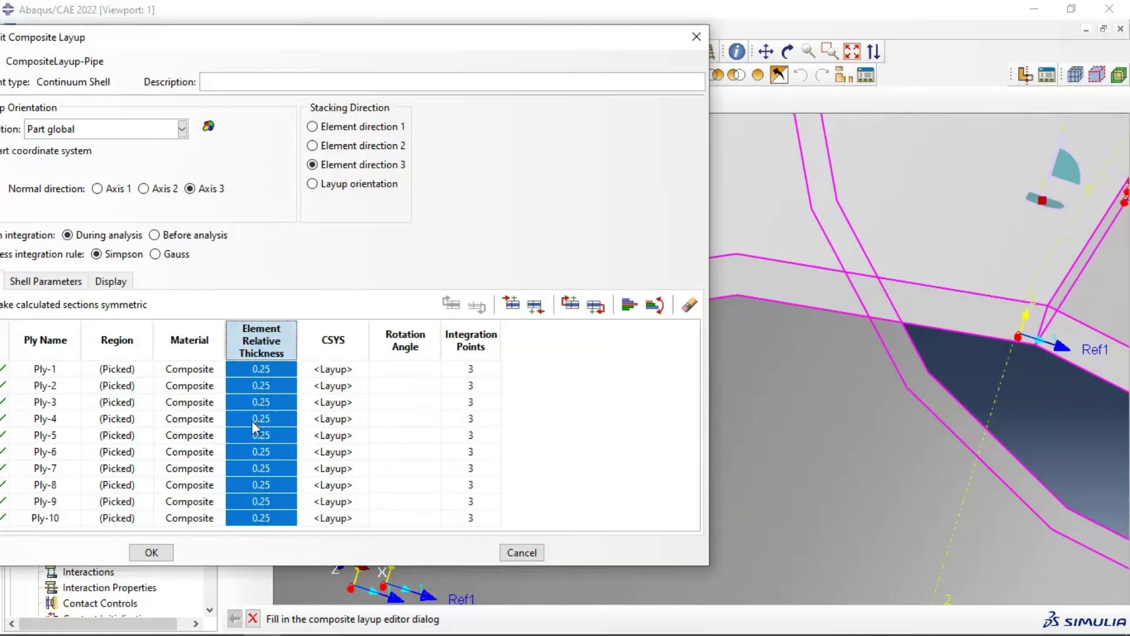
pyautogui.click(405, 340)
pyautogui.rightClick(404, 340)
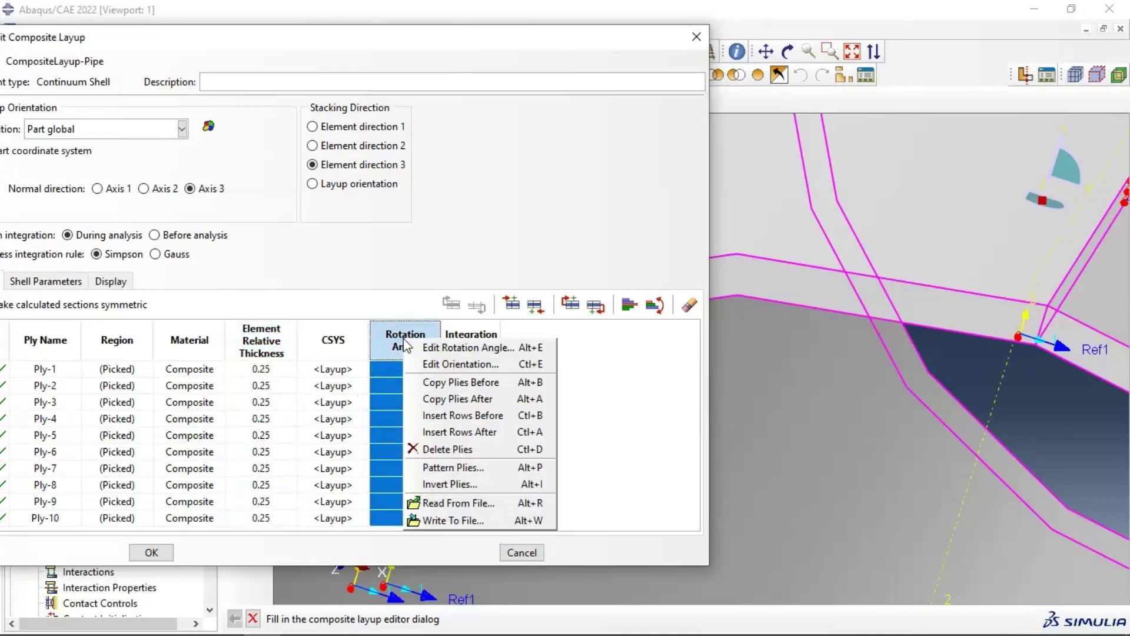
pyautogui.click(429, 349)
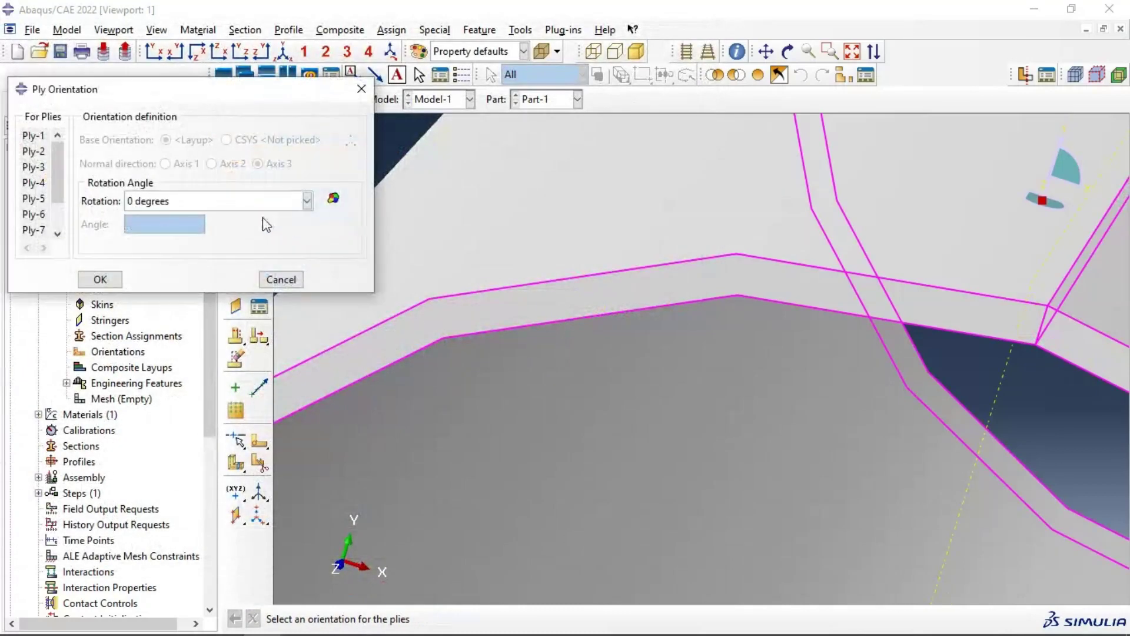
pyautogui.click(100, 279)
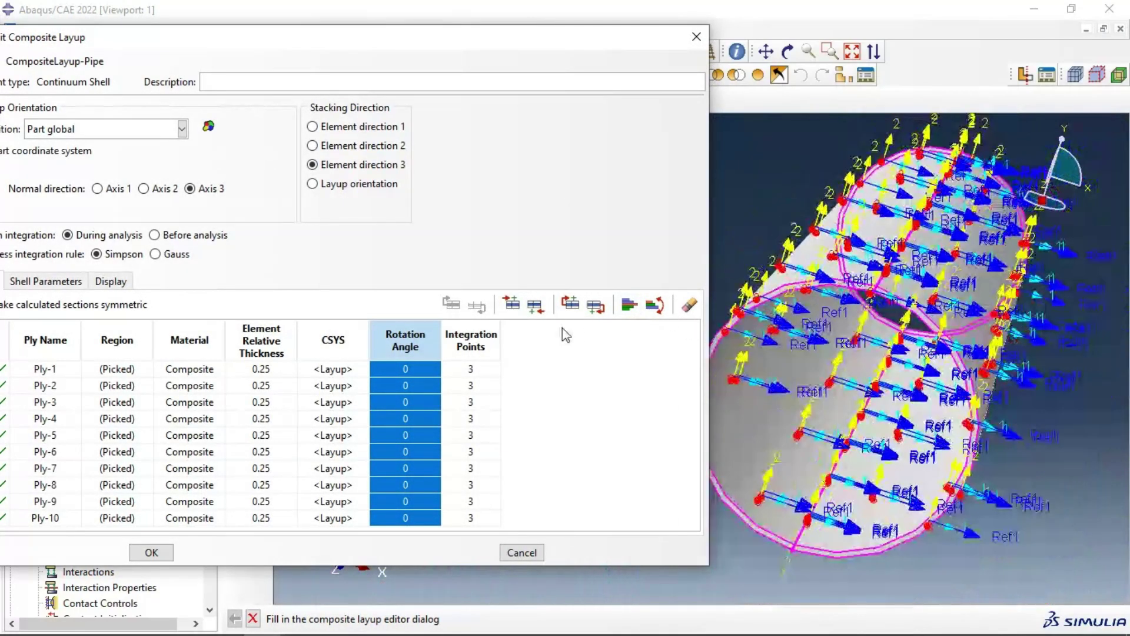
# Step: Set the number of integration points to 1 for all ten plies
pyautogui.click(474, 343)
pyautogui.rightClick(476, 344)
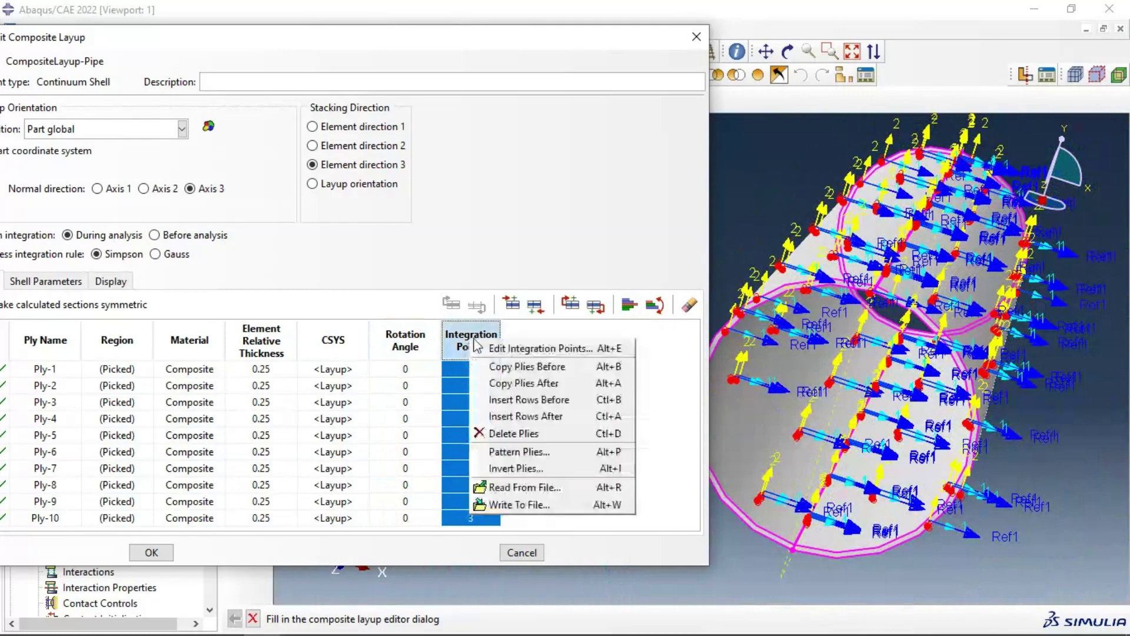
pyautogui.click(479, 348)
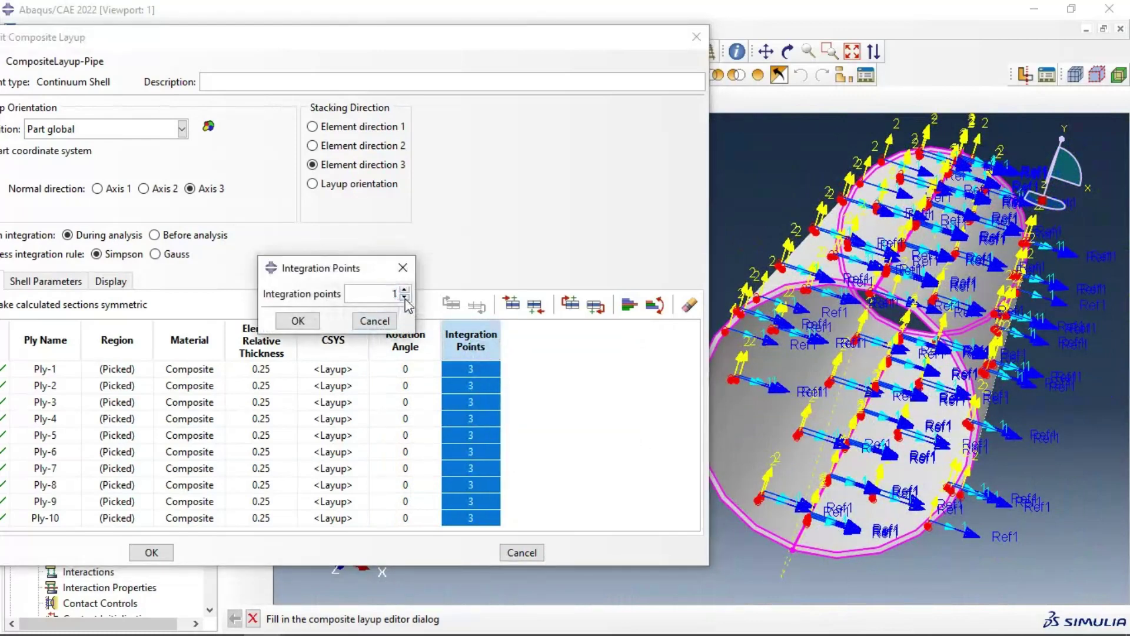
pyautogui.click(294, 320)
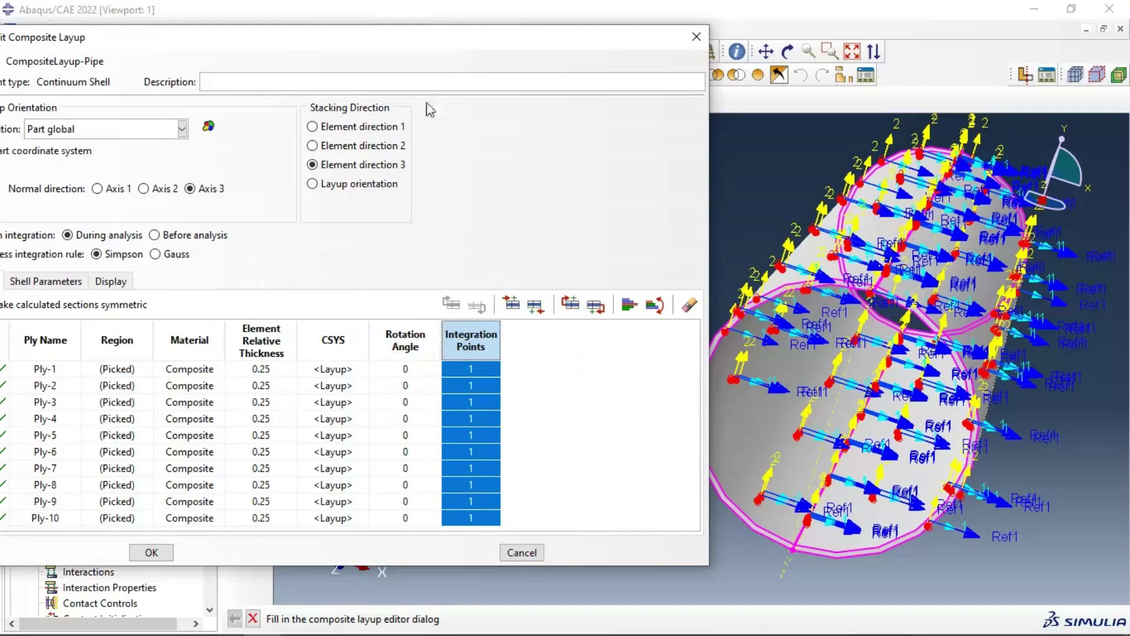
pyautogui.moveTo(434, 42); pyautogui.dragTo(500, 35)
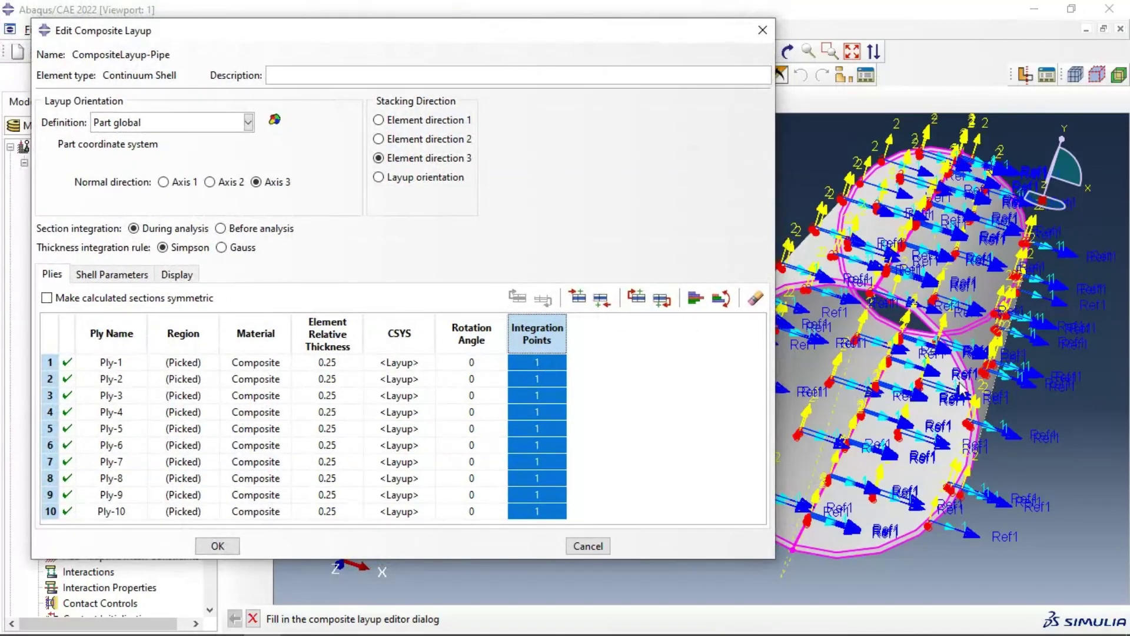
pyautogui.scroll(-3, 959, 389)
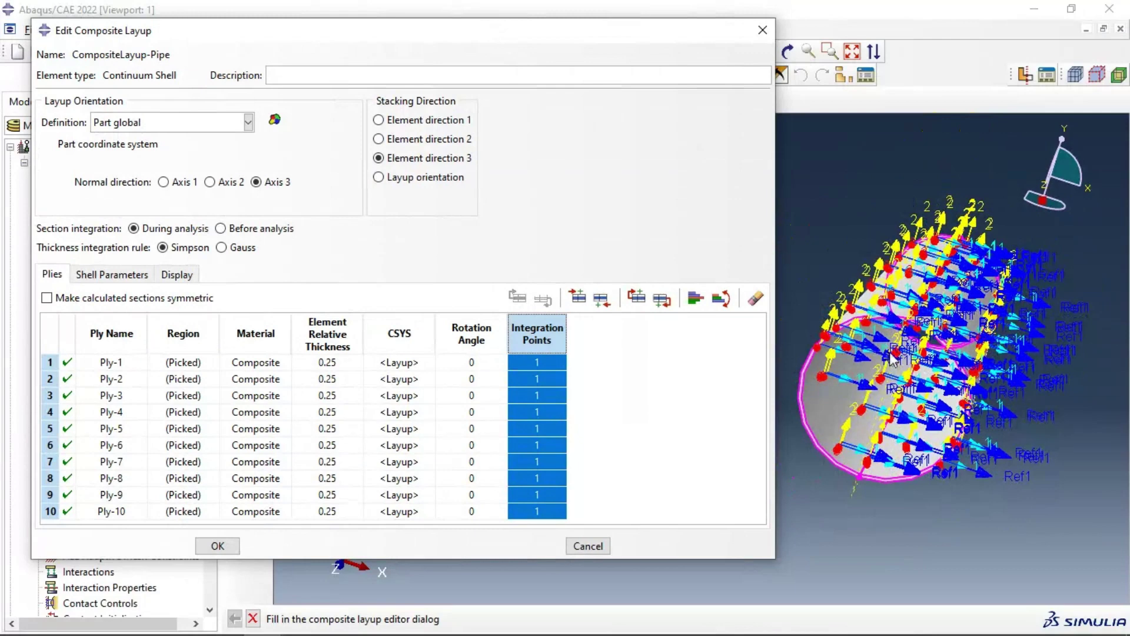
# Step: Examine the ply orientation triads along the pipe's inner wall and edges at close range and over the whole part
pyautogui.scroll(1, 901, 377)
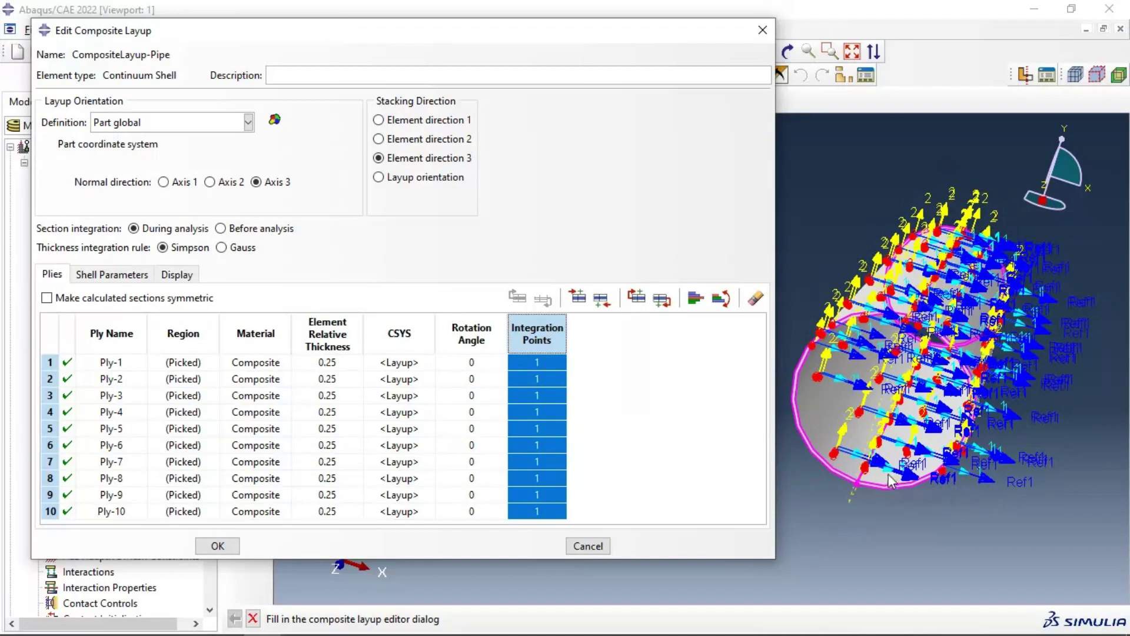
pyautogui.scroll(5, 892, 482)
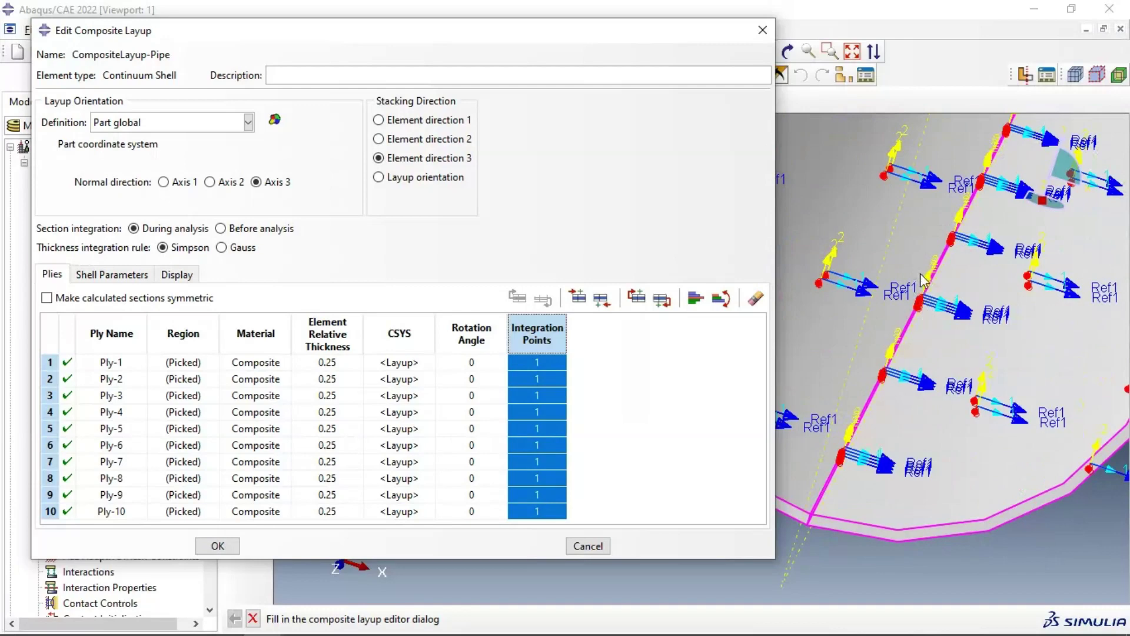
pyautogui.scroll(-6, 995, 295)
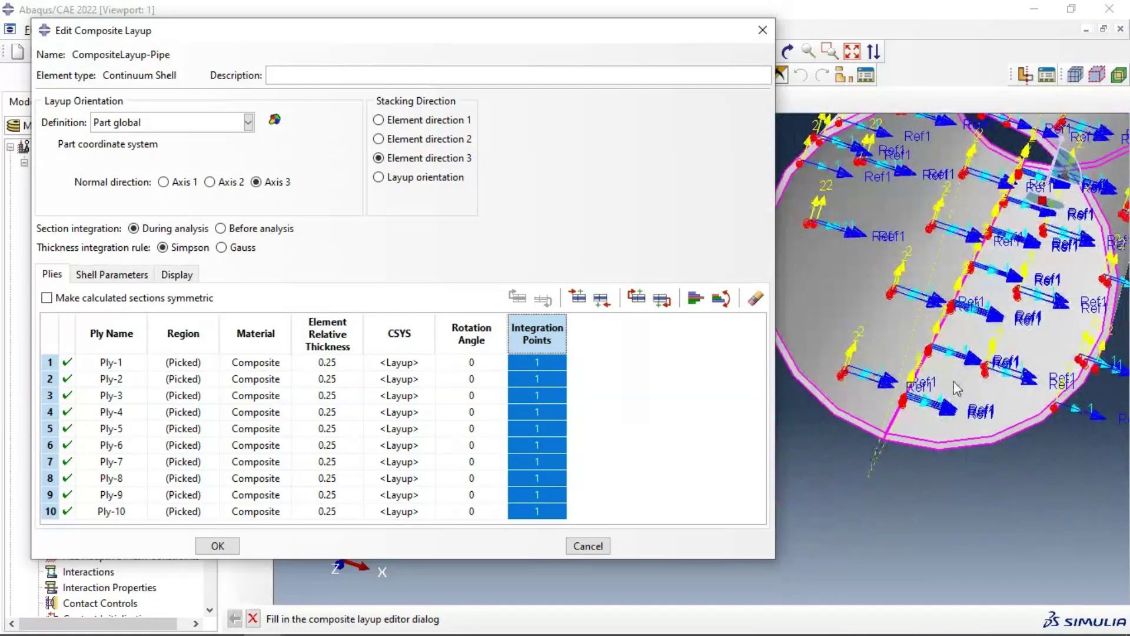
pyautogui.scroll(1, 952, 182)
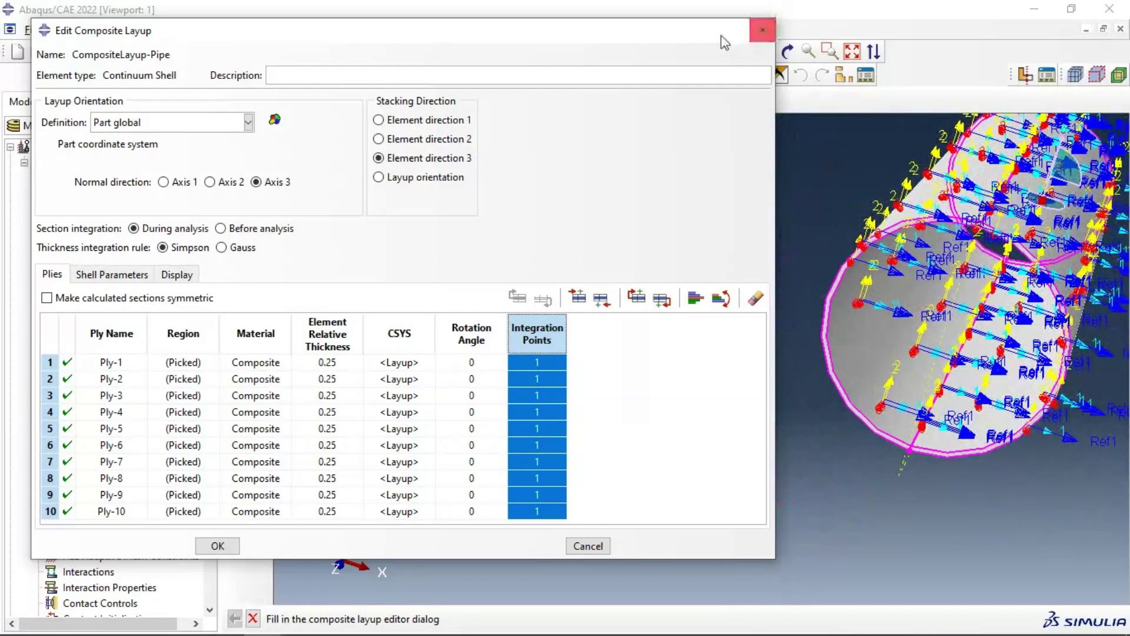
pyautogui.moveTo(698, 35); pyautogui.dragTo(397, 59)
pyautogui.scroll(5, 796, 288)
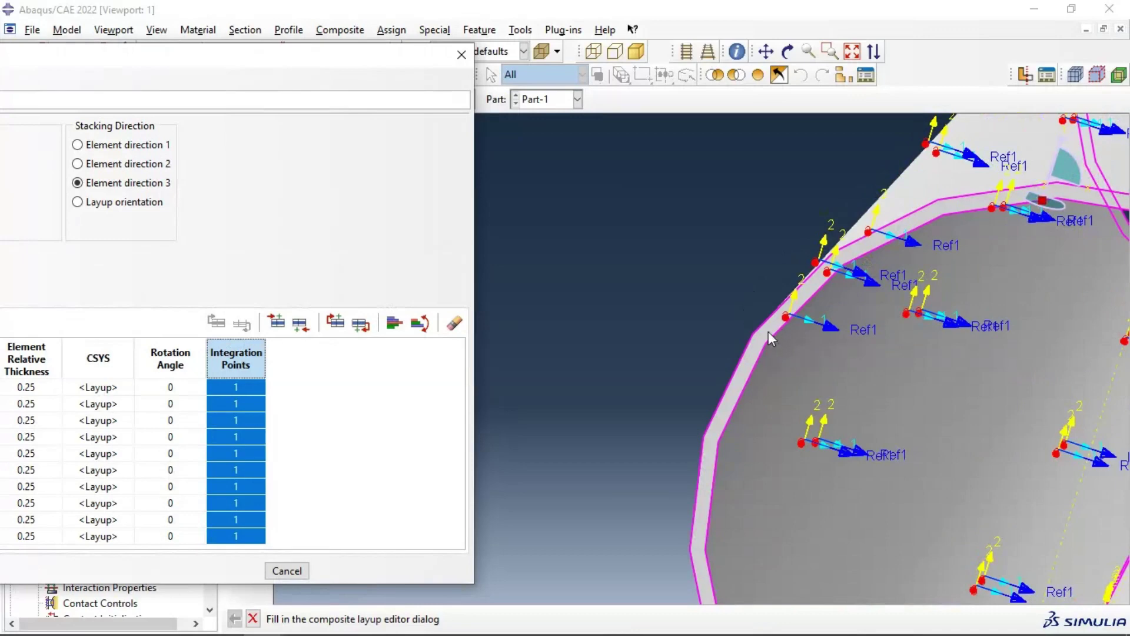
pyautogui.scroll(-6, 606, 266)
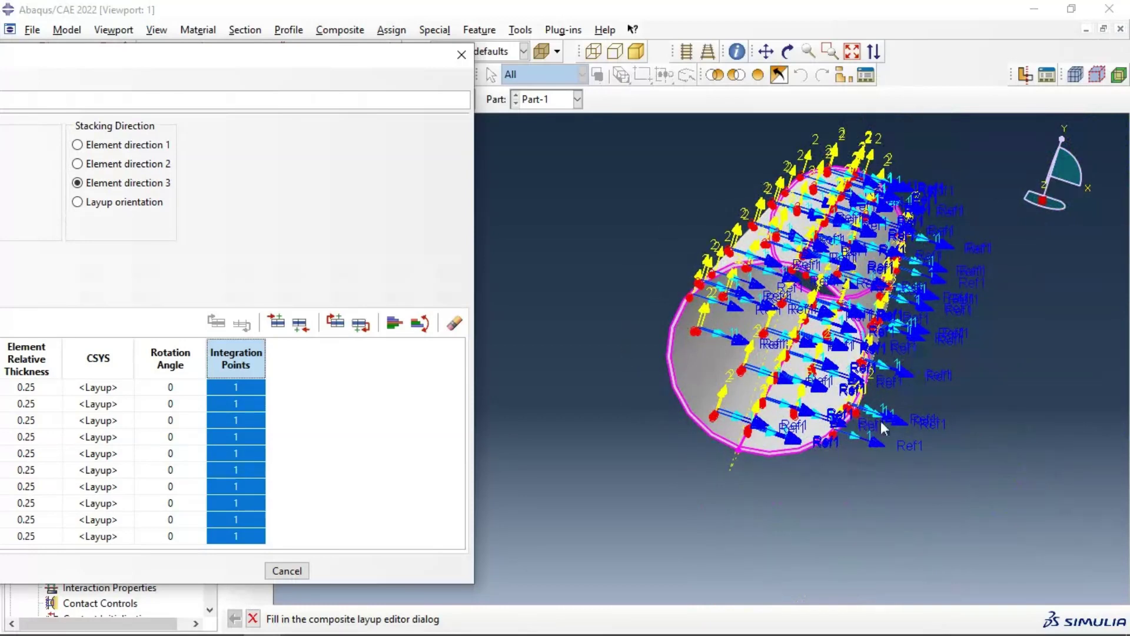
# Step: Inspect the part-global orientation axes around the pipe from several view angles, including straight along the XZ plane
pyautogui.click(787, 52)
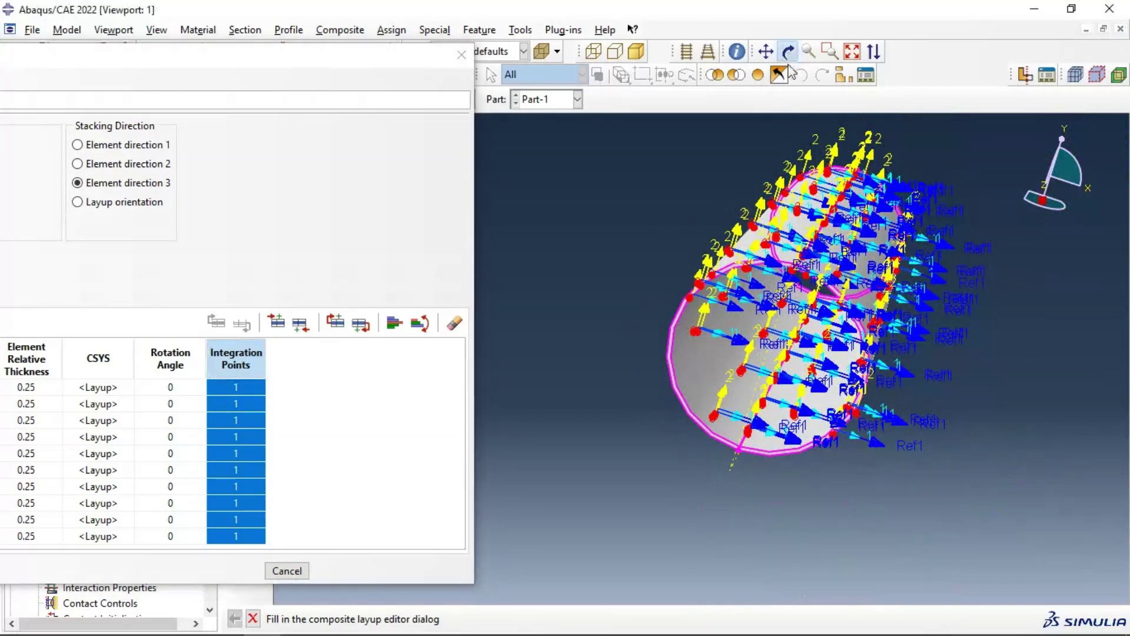
pyautogui.moveTo(772, 200); pyautogui.dragTo(739, 151)
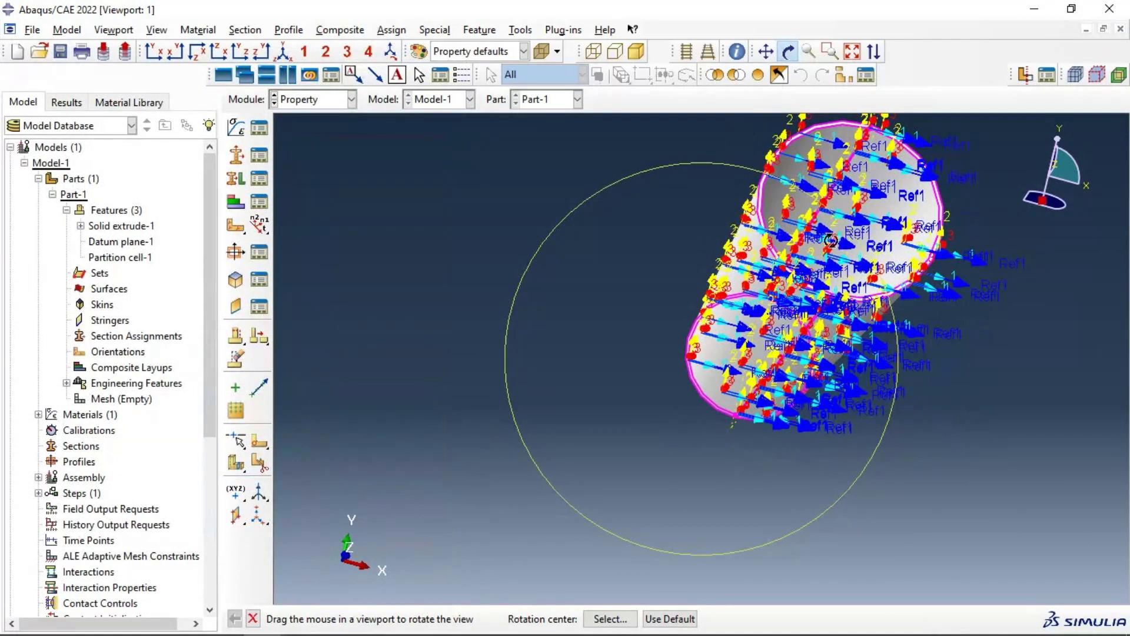
pyautogui.moveTo(836, 246); pyautogui.dragTo(873, 318)
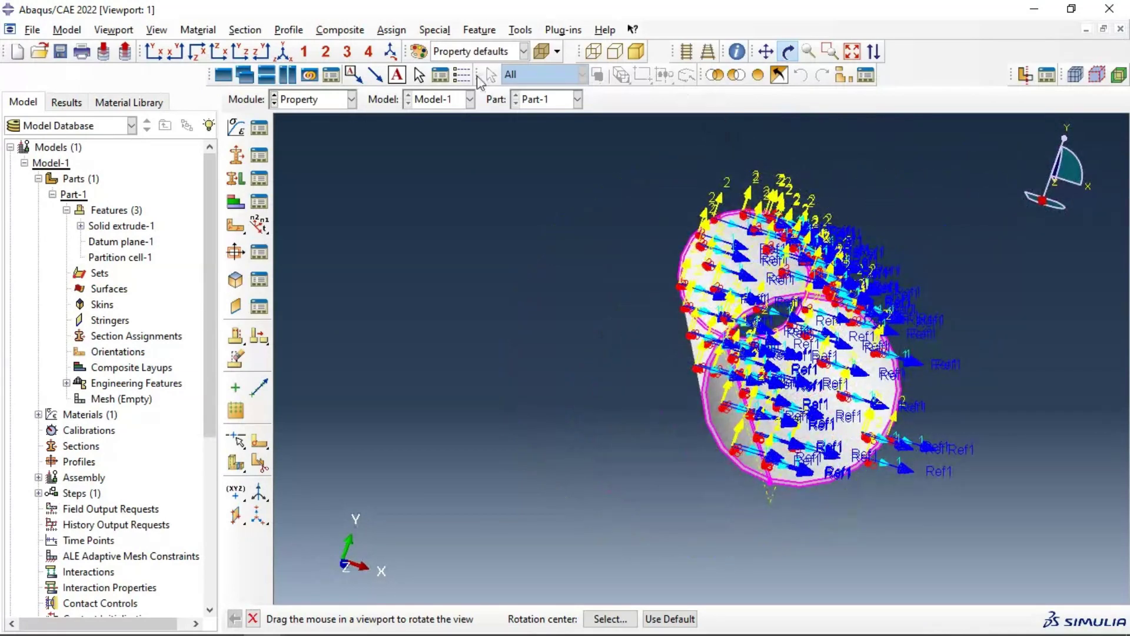
pyautogui.click(219, 53)
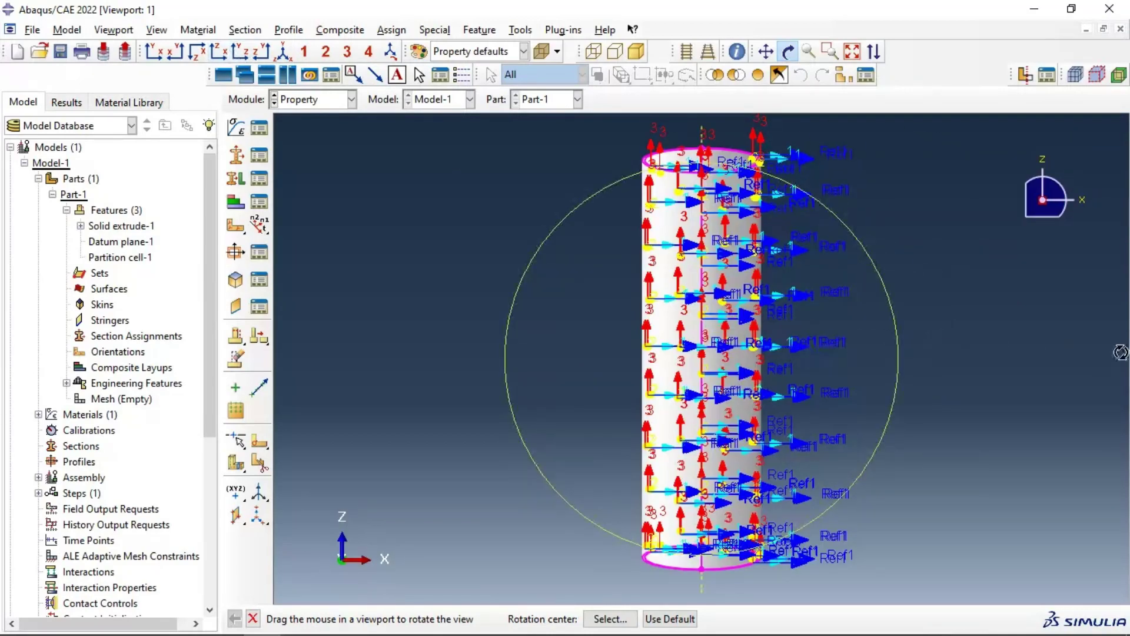
pyautogui.moveTo(730, 292); pyautogui.dragTo(677, 200)
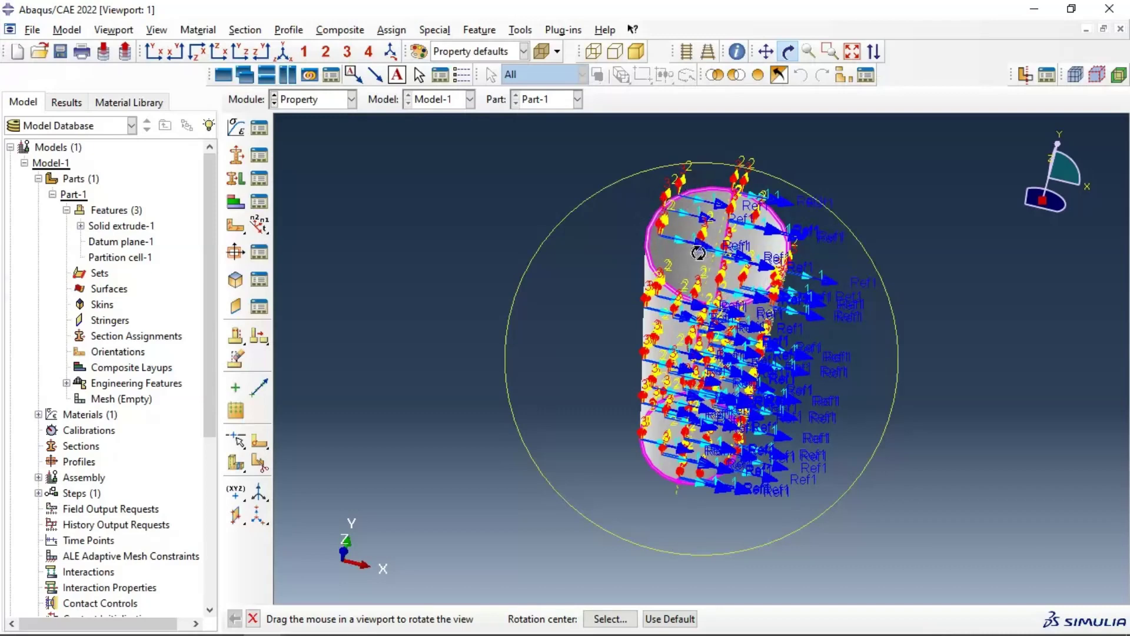
pyautogui.moveTo(725, 227); pyautogui.dragTo(686, 242)
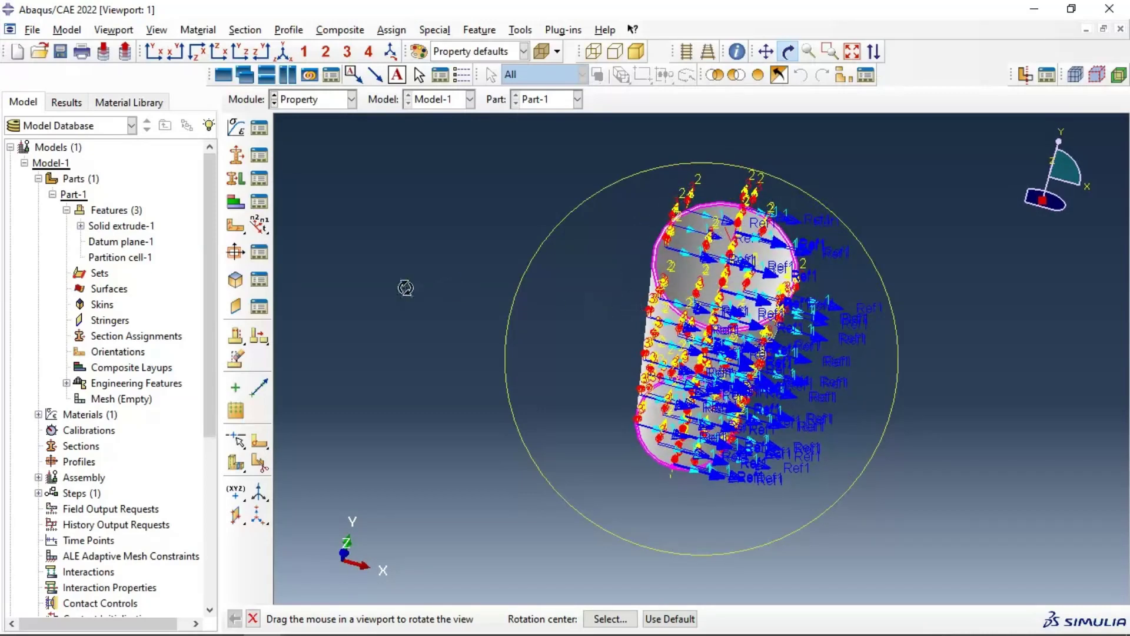
pyautogui.click(786, 53)
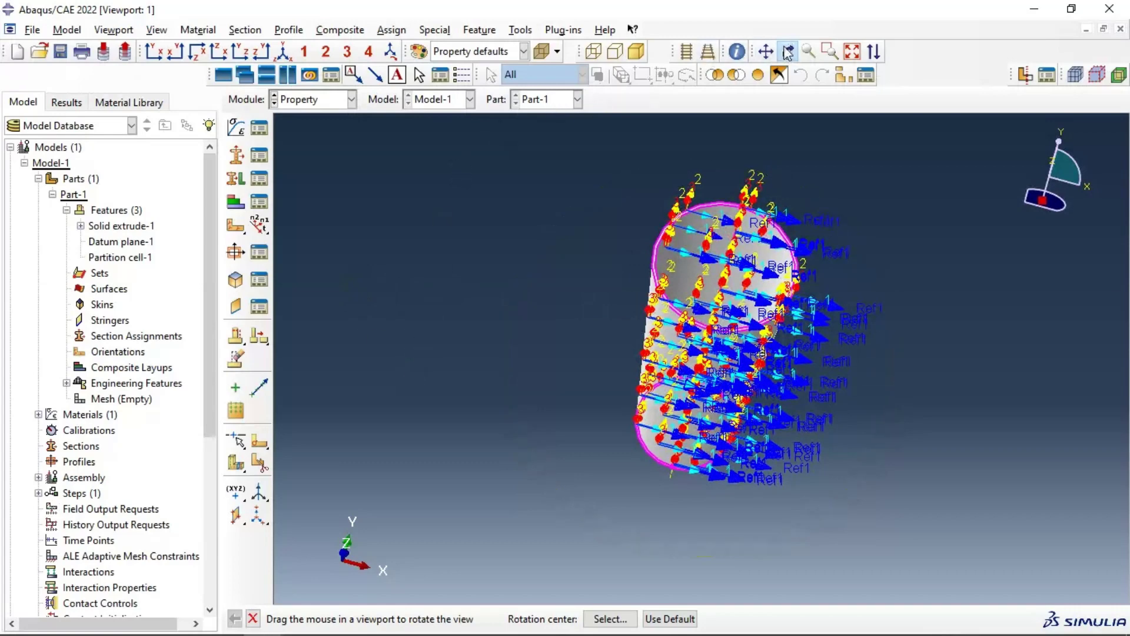
pyautogui.moveTo(294, 56); pyautogui.dragTo(591, 55)
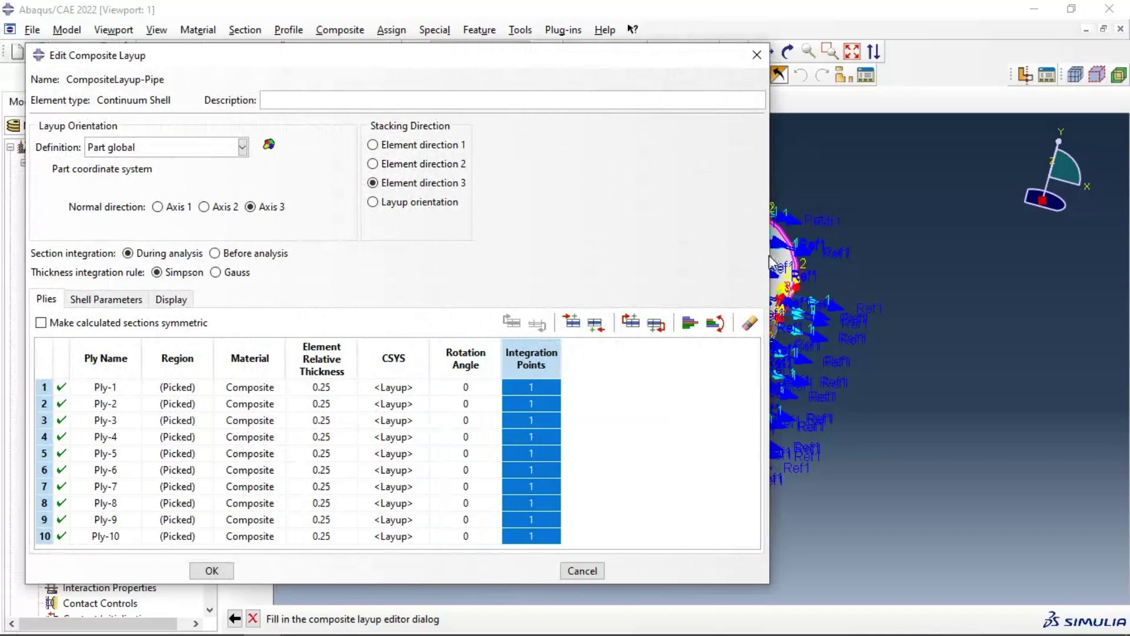
pyautogui.moveTo(770, 262); pyautogui.dragTo(528, 252)
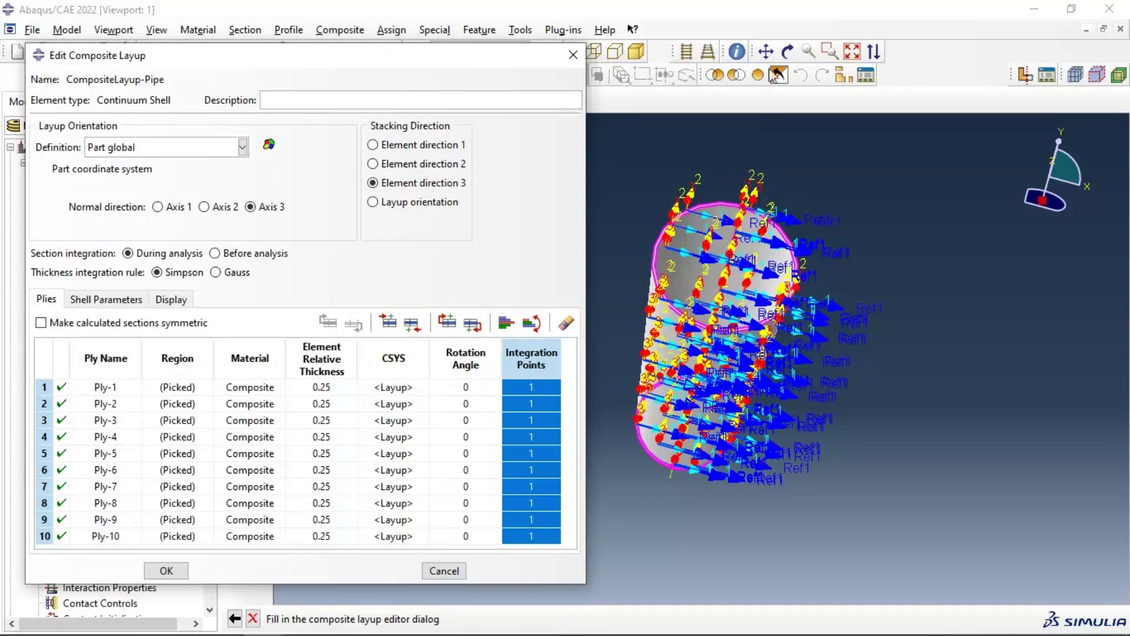
pyautogui.click(788, 53)
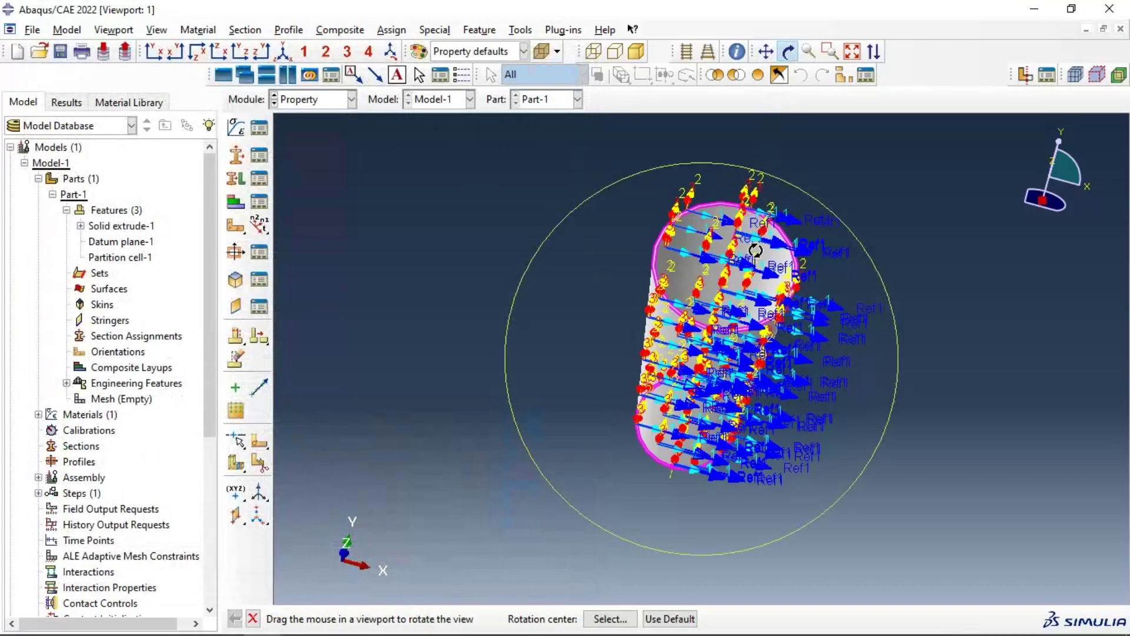
pyautogui.moveTo(756, 251); pyautogui.dragTo(766, 375)
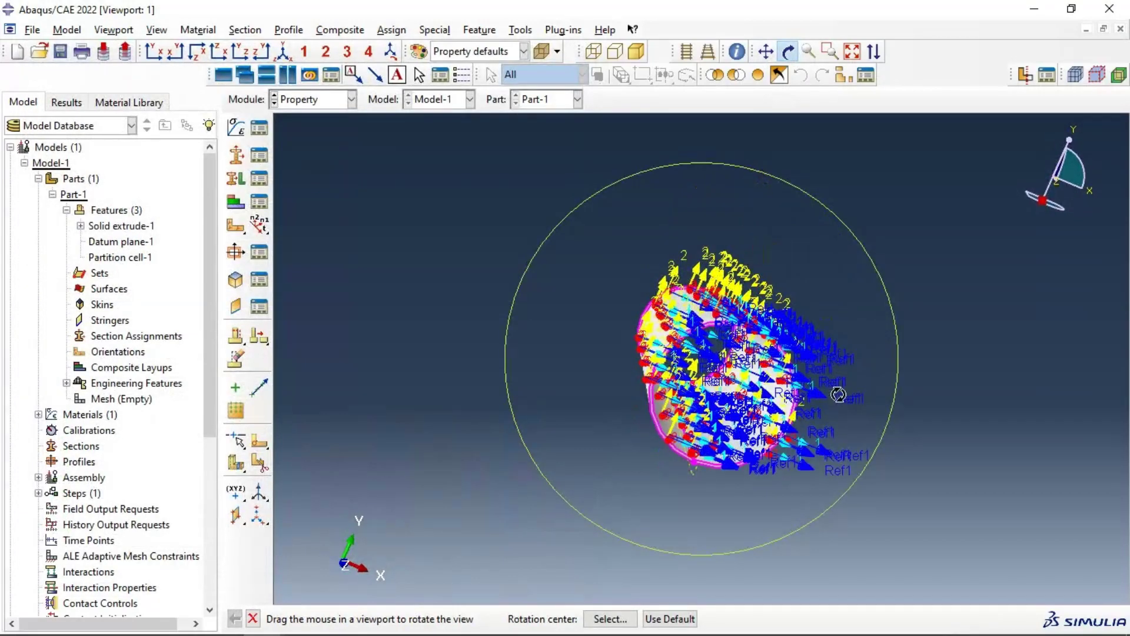
pyautogui.click(788, 51)
# Step: Change the layup orientation definition to Discrete and open its axis definition, using direction 1 for the primary axis
pyautogui.click(192, 148)
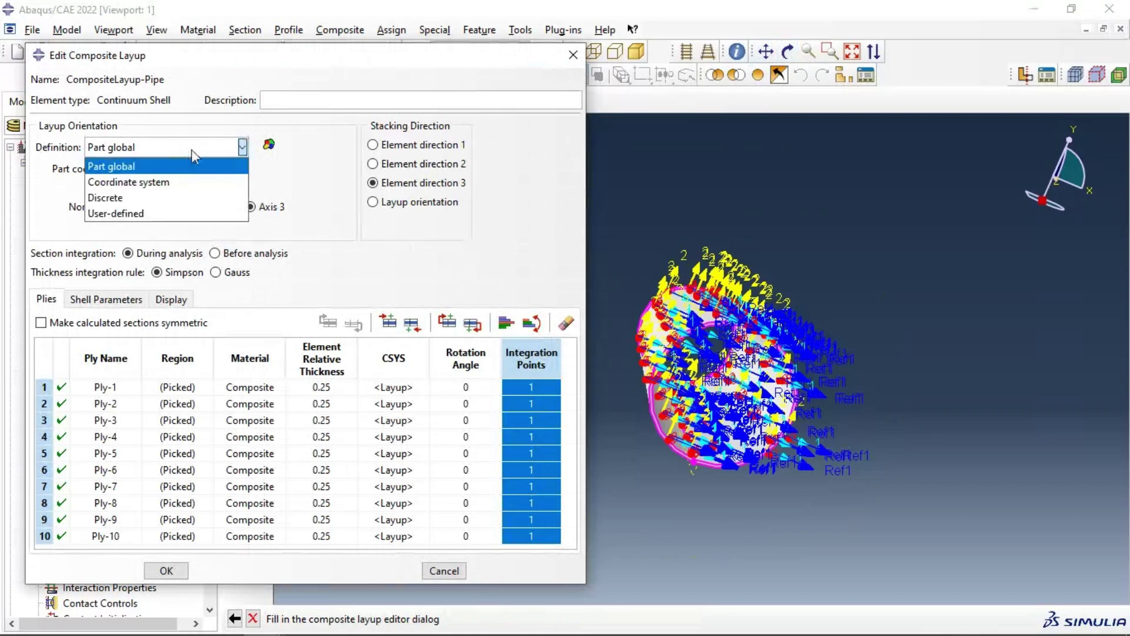
pyautogui.click(125, 199)
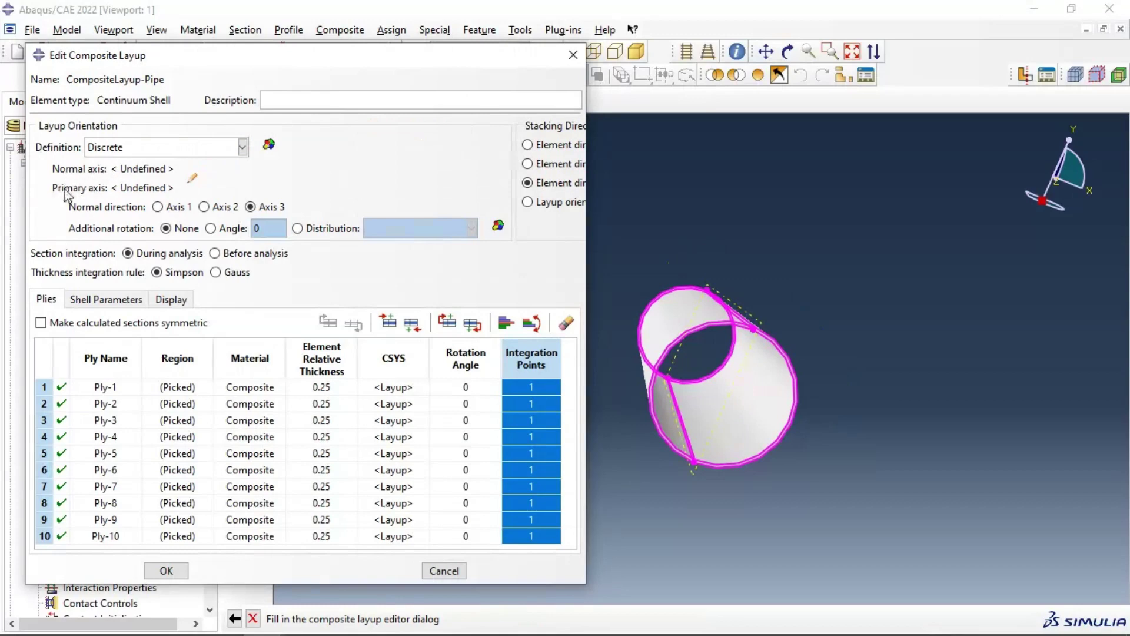
pyautogui.click(192, 181)
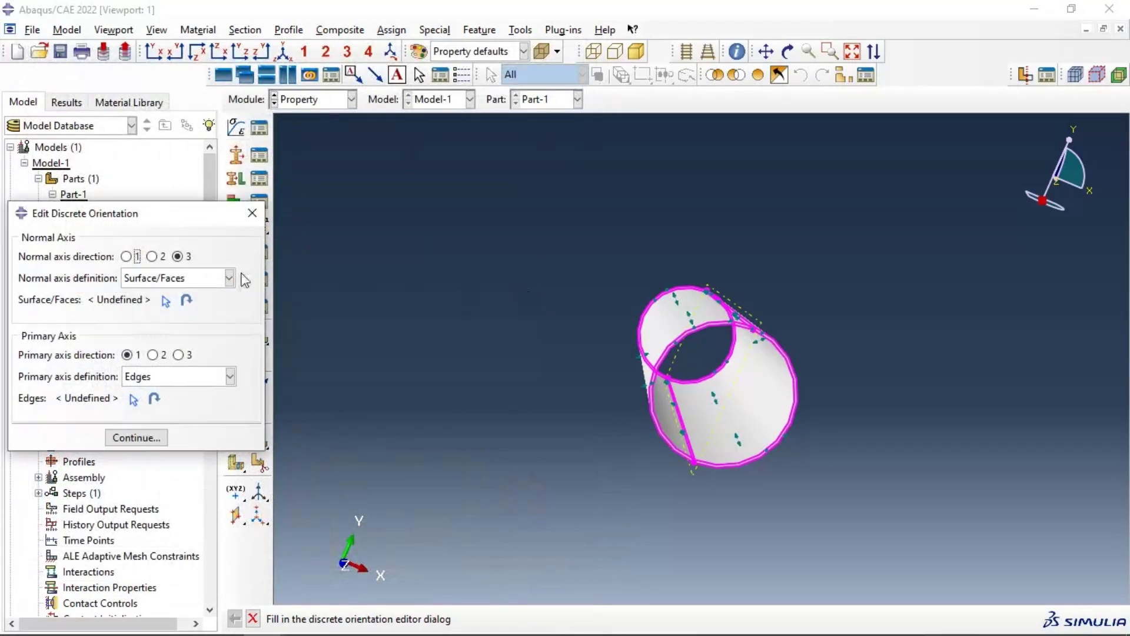
pyautogui.moveTo(181, 222); pyautogui.dragTo(426, 139)
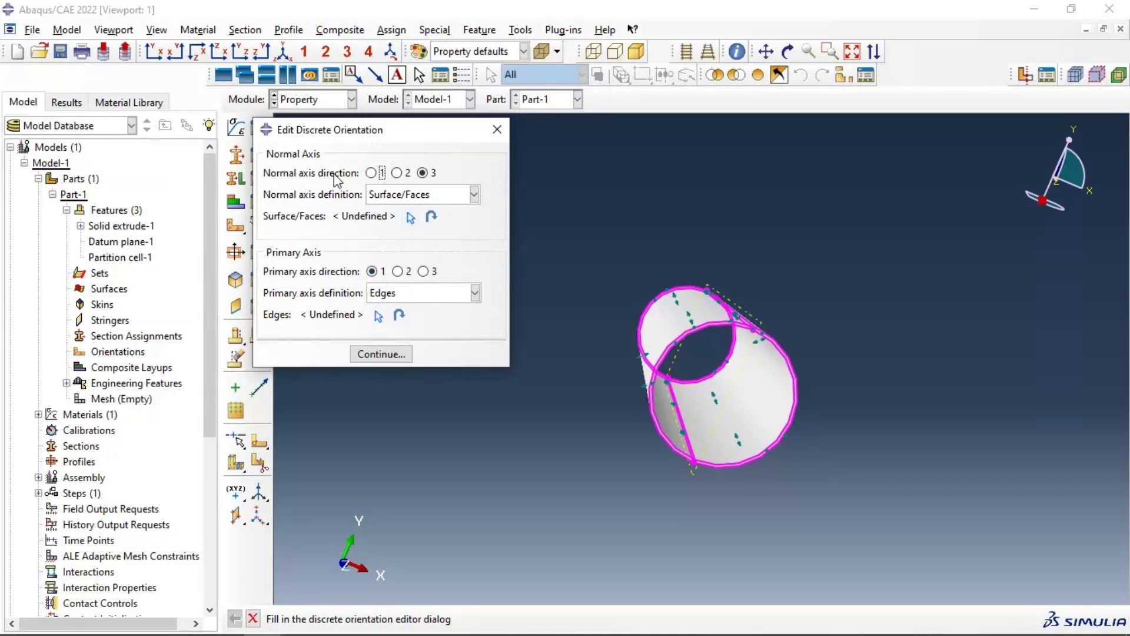
pyautogui.click(372, 272)
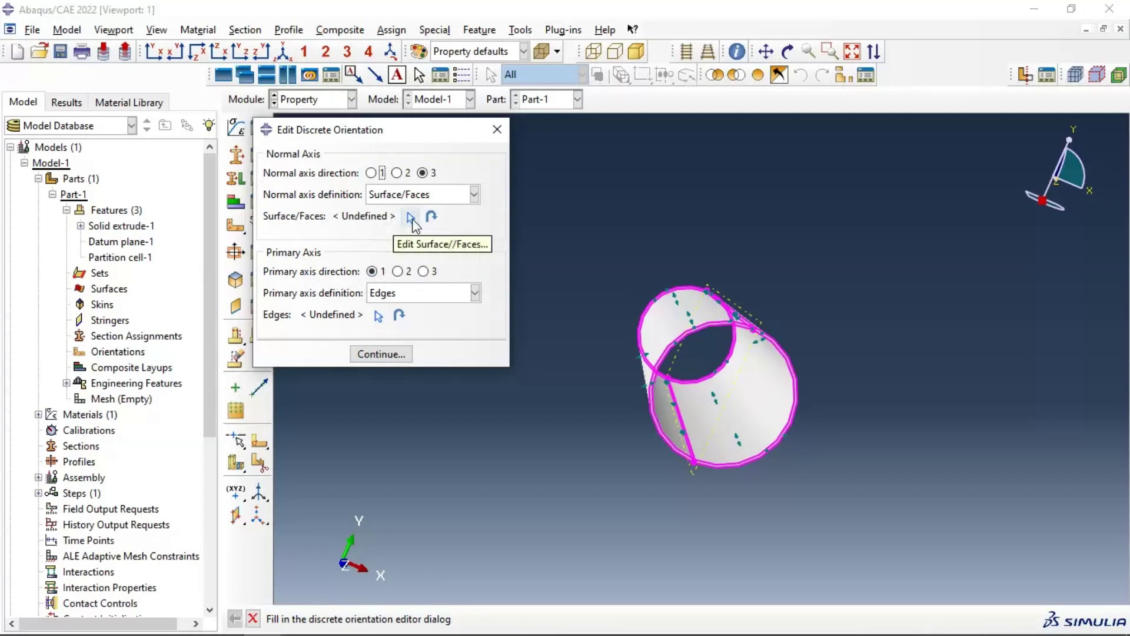
# Step: Define the normal axis by the pipe's two outer cylindrical faces, without creating a named surface
pyautogui.click(412, 218)
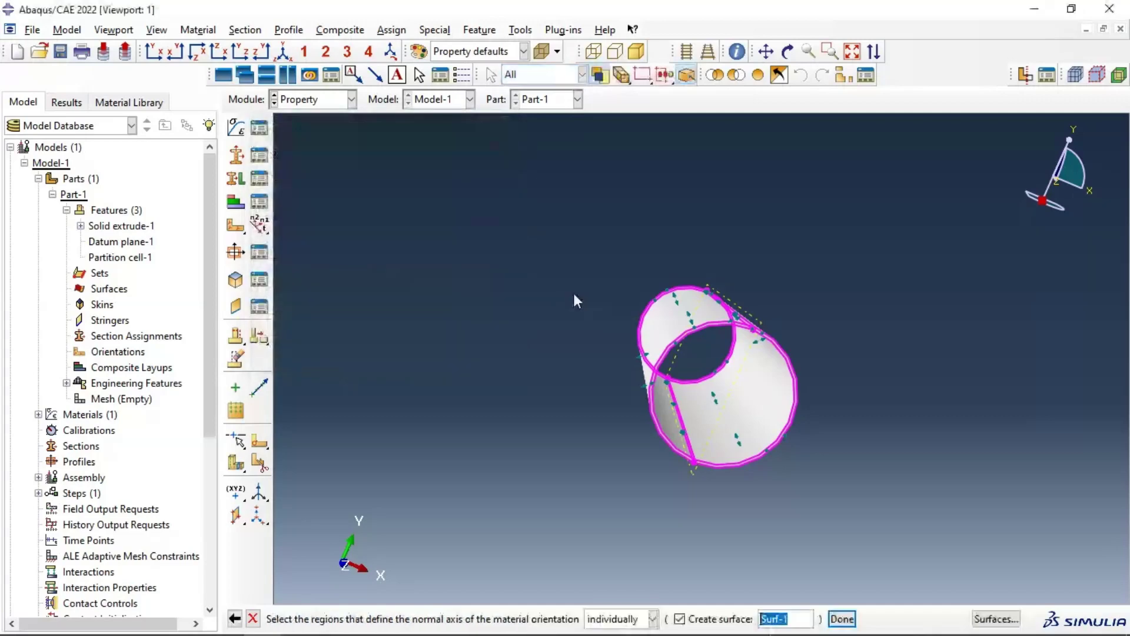
pyautogui.click(682, 318)
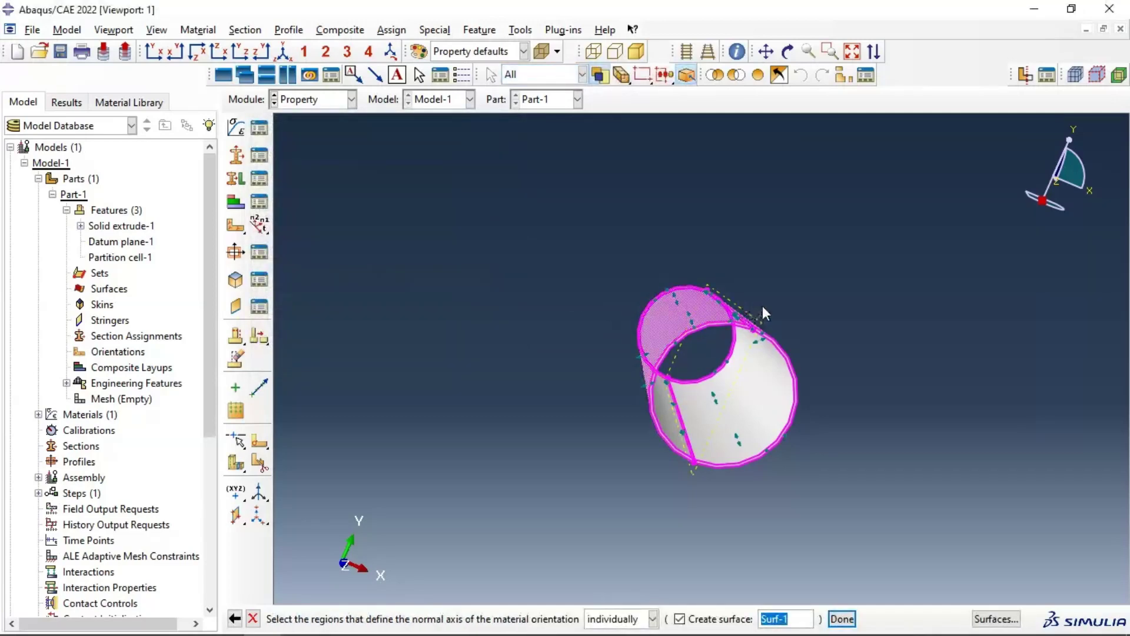
pyautogui.keyDown('ctrl'); pyautogui.keyDown('alt'); pyautogui.moveTo(772, 313); pyautogui.dragTo(734, 326); pyautogui.keyUp('alt'); pyautogui.keyUp('ctrl')
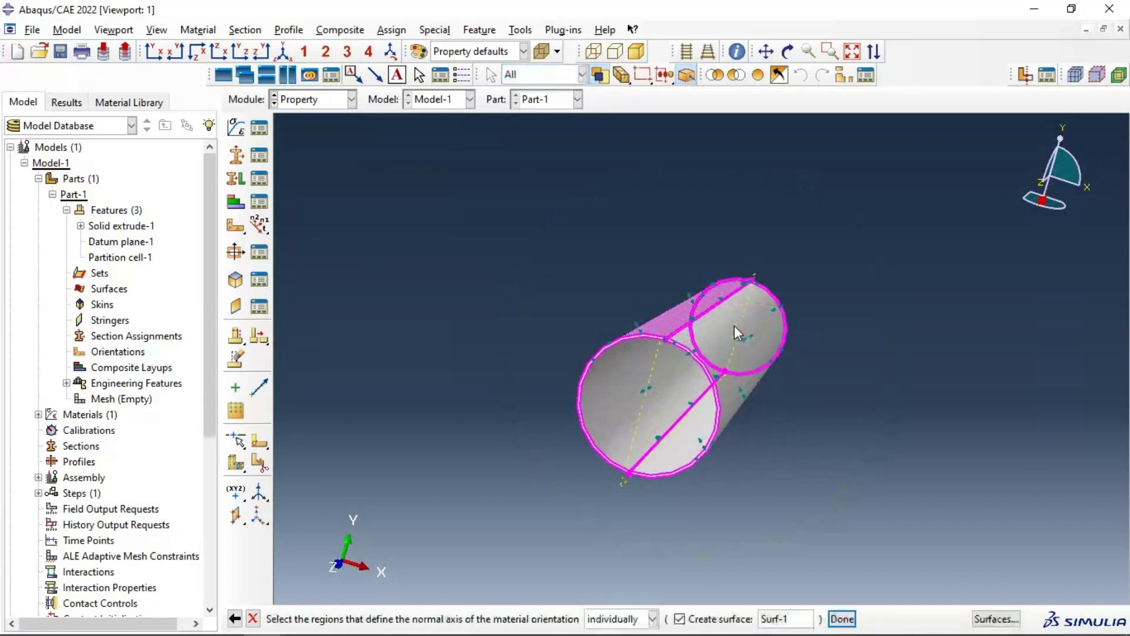
pyautogui.click(734, 326)
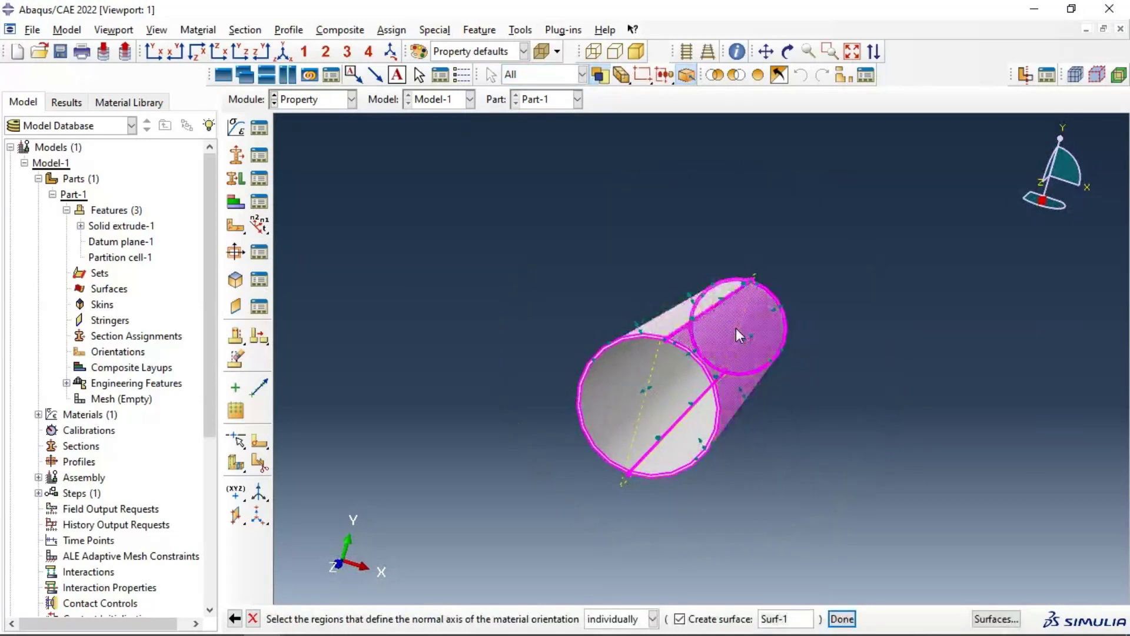
pyautogui.keyDown('shift'); pyautogui.click(661, 322); pyautogui.keyUp('shift')
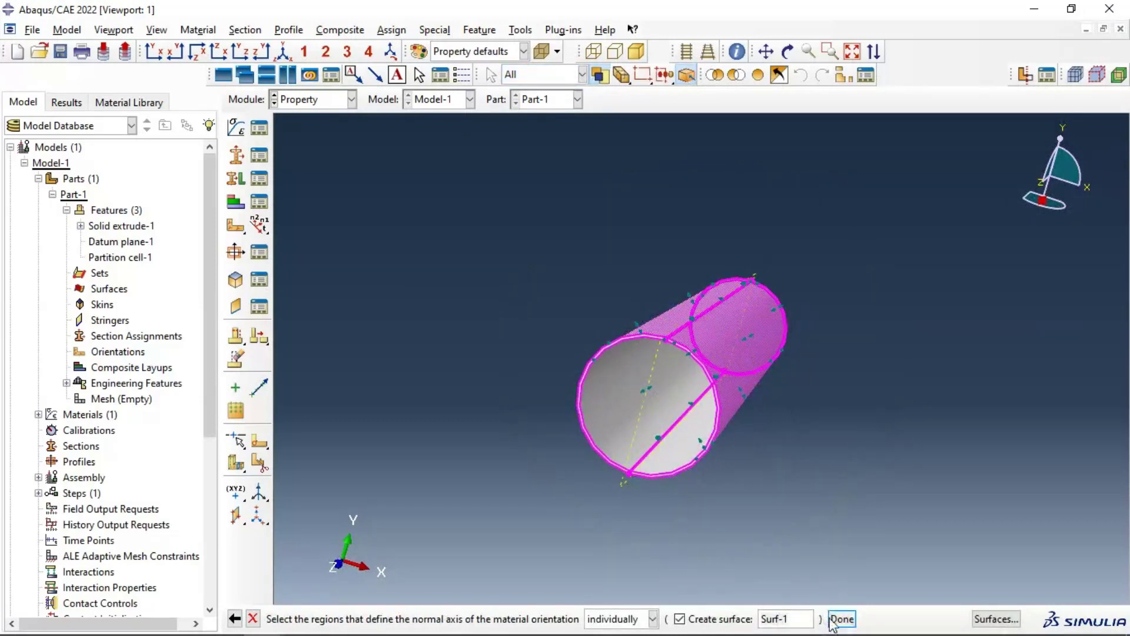
pyautogui.click(680, 619)
pyautogui.click(842, 619)
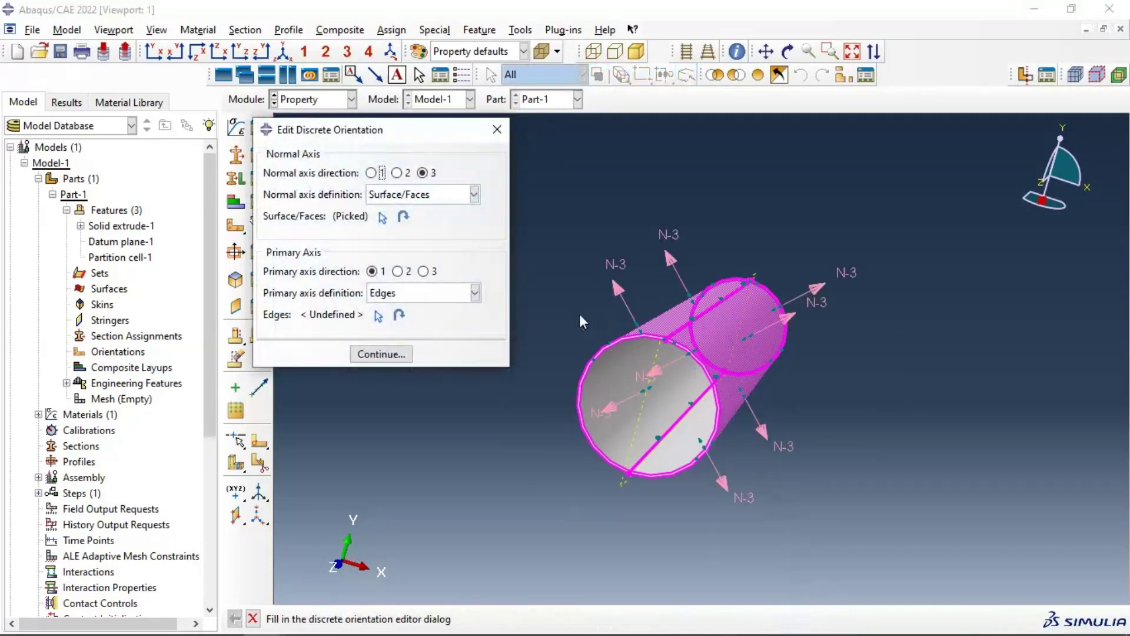
# Step: Define the primary axis by the two outer semicircular edges at the pipe's near end and accept the discrete orientation
pyautogui.keyDown('ctrl'); pyautogui.keyDown('alt'); pyautogui.moveTo(686, 312); pyautogui.dragTo(700, 340); pyautogui.keyUp('alt'); pyautogui.keyUp('ctrl')
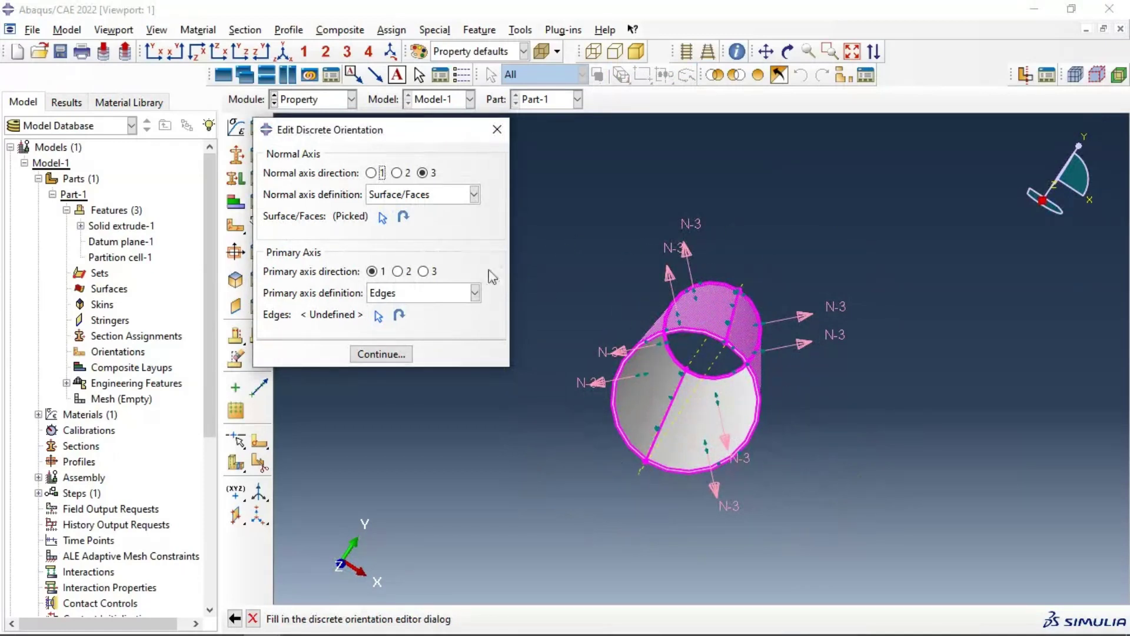
pyautogui.click(379, 317)
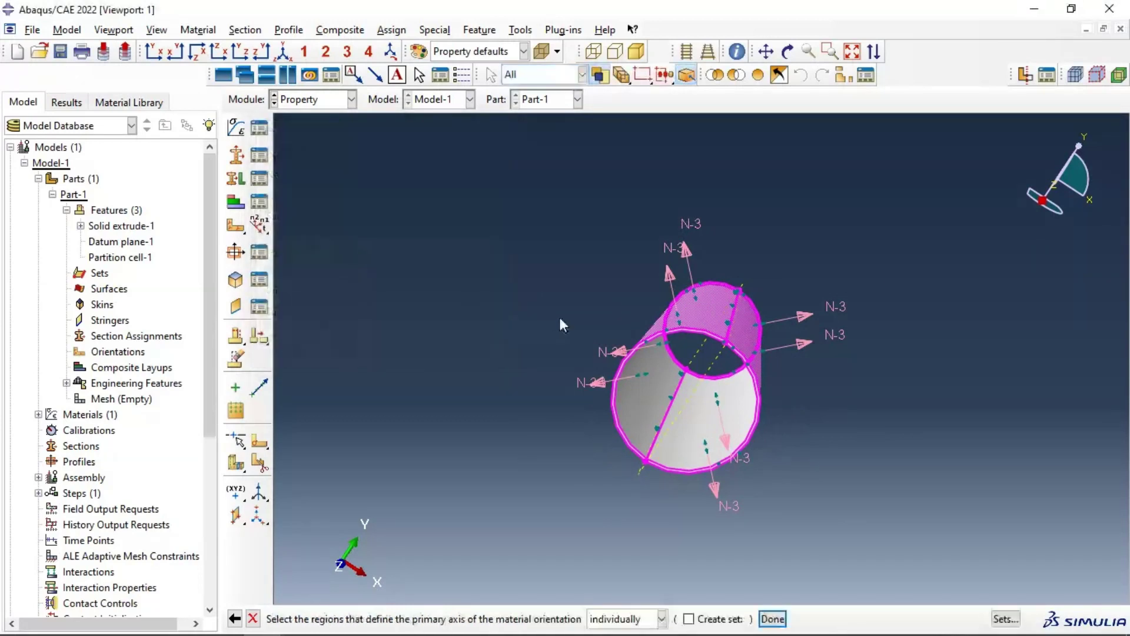
pyautogui.click(643, 337)
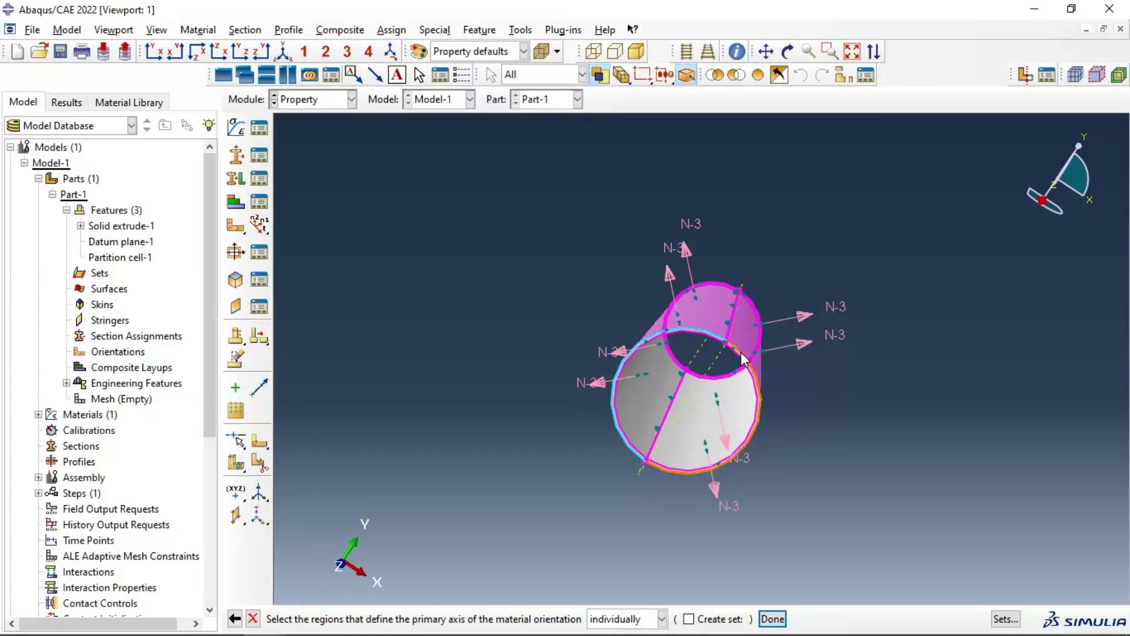
pyautogui.scroll(5, 743, 375)
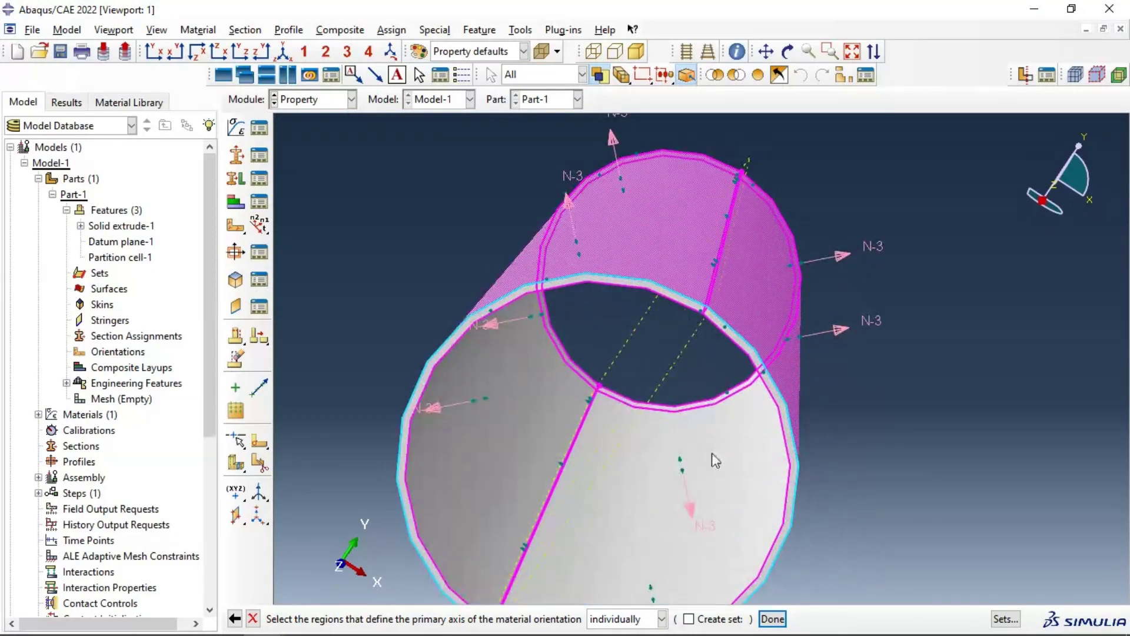
pyautogui.scroll(-4, 531, 291)
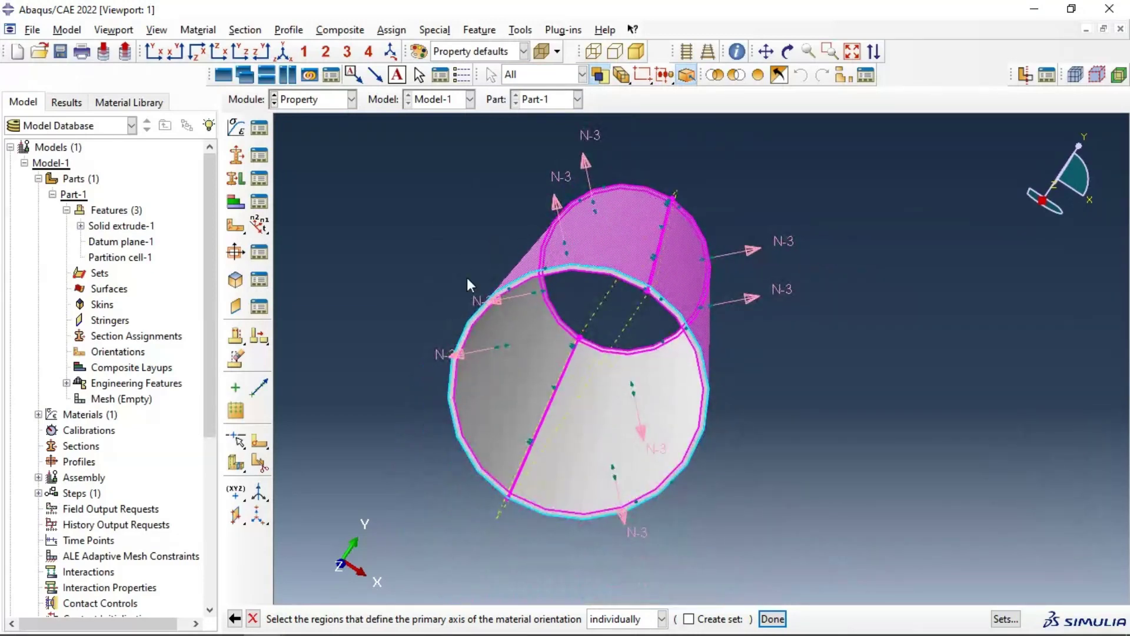
pyautogui.click(773, 619)
pyautogui.scroll(-3, 622, 291)
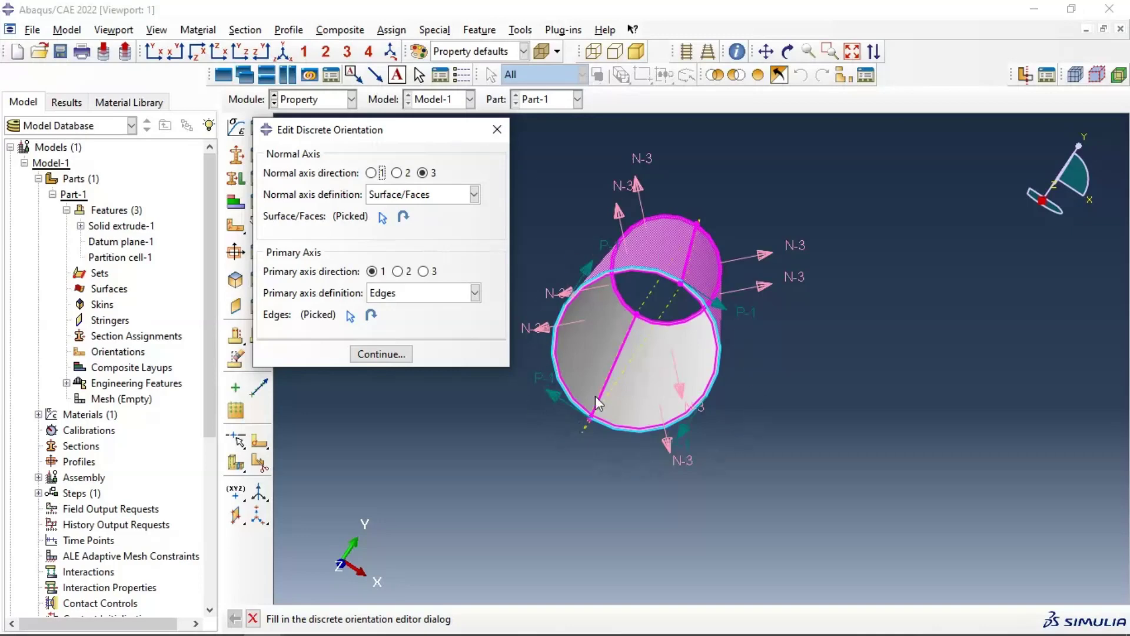
pyautogui.click(392, 354)
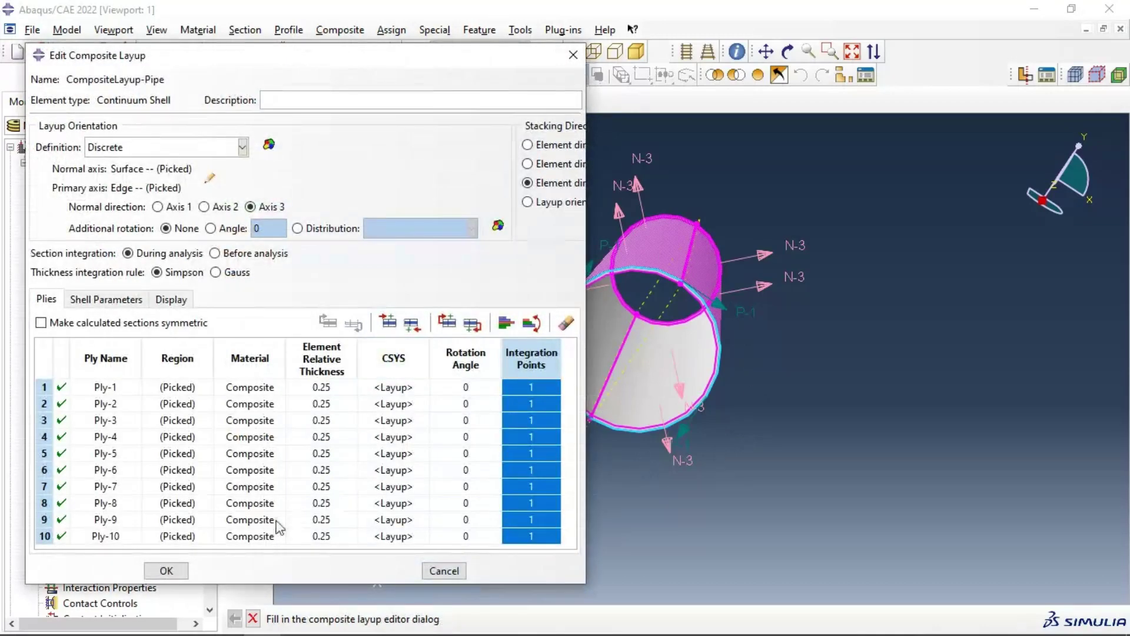
# Step: Save the composite layup with its discrete orientation and reopen CompositeLayup-Pipe for editing
pyautogui.click(166, 570)
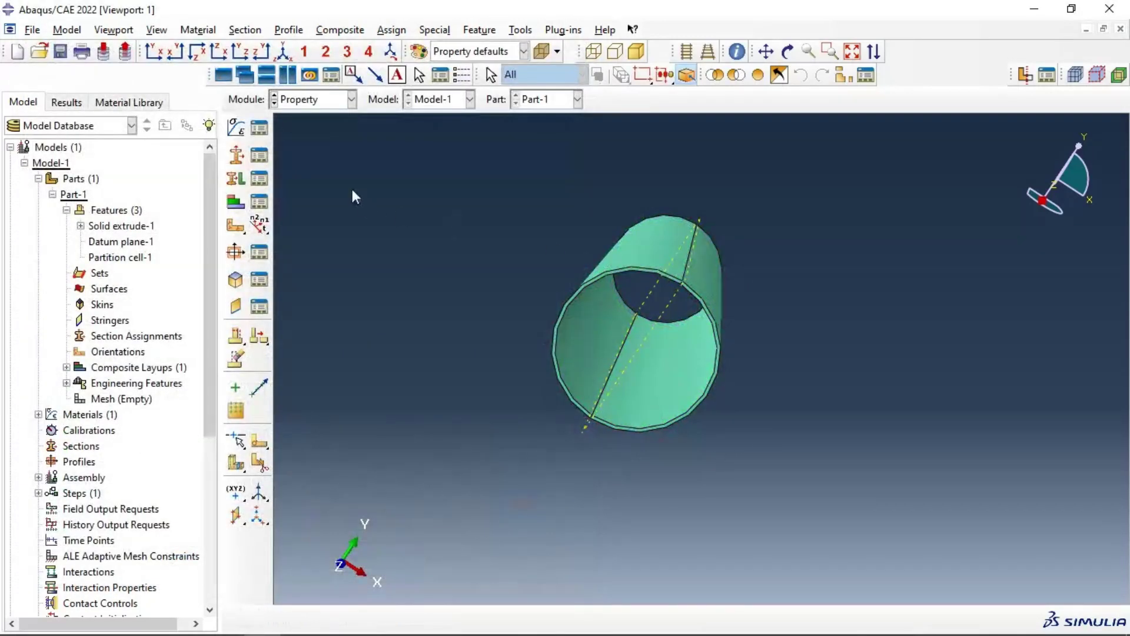
pyautogui.click(259, 202)
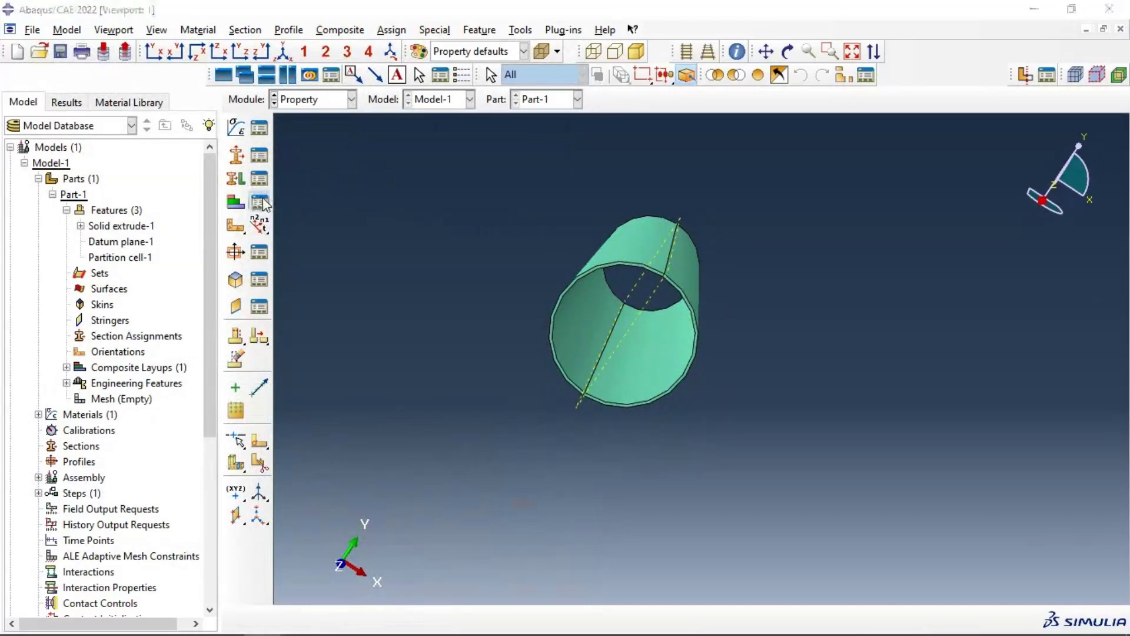
pyautogui.click(188, 247)
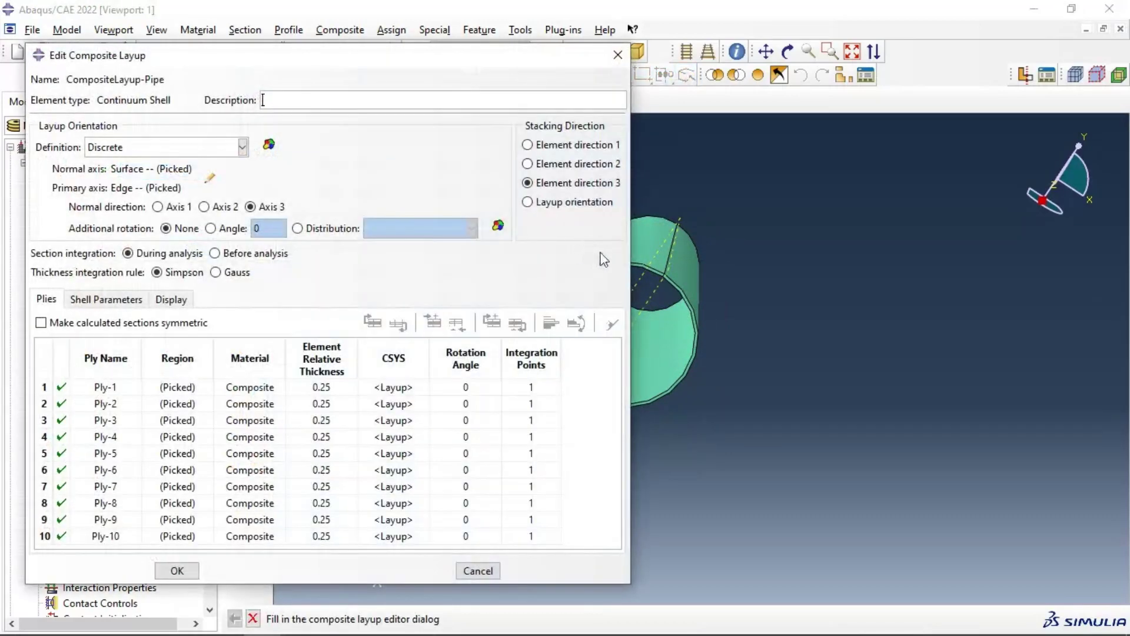
# Step: Display the orientation axes of all ten ply regions, examine them along the pipe's axis from both ends, and close the layup editor
pyautogui.click(308, 365)
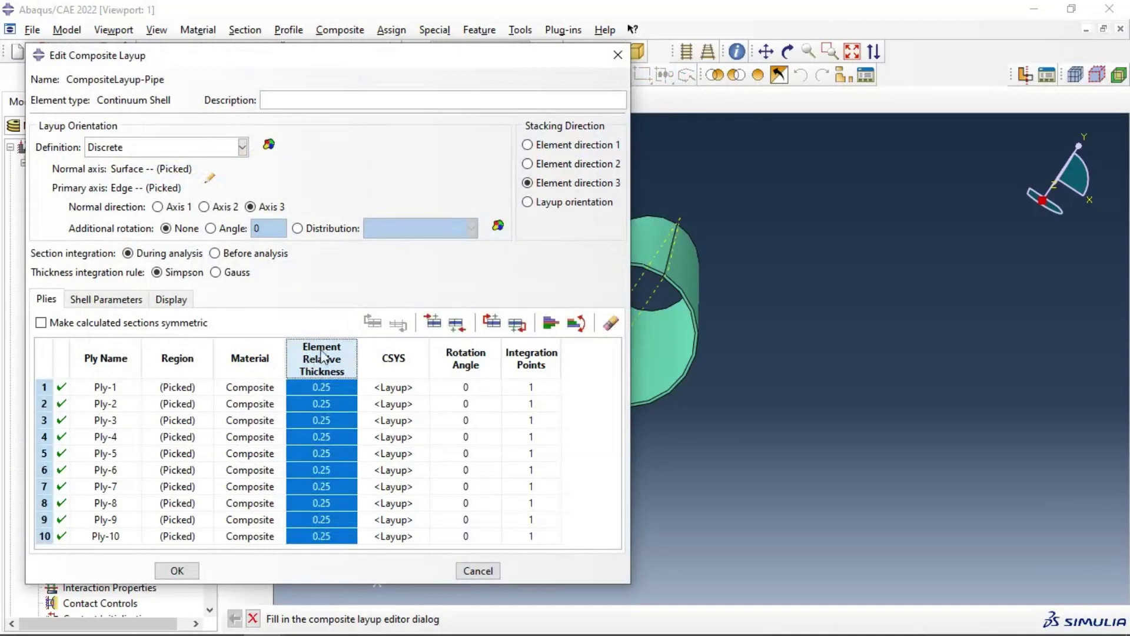
pyautogui.click(181, 360)
pyautogui.scroll(3, 903, 263)
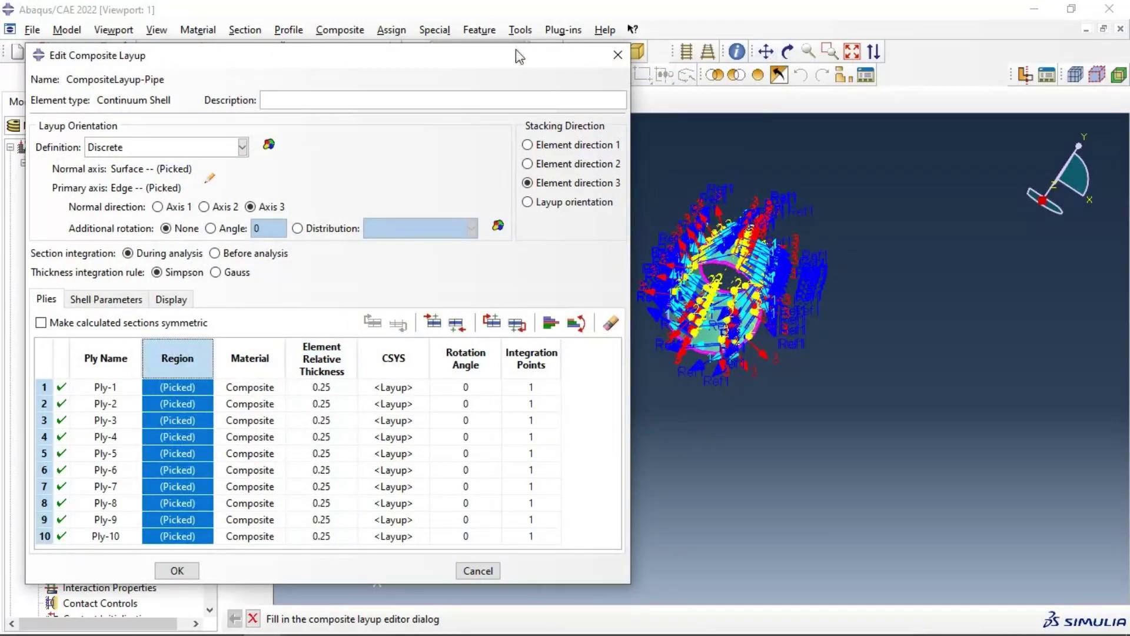
pyautogui.moveTo(516, 53); pyautogui.dragTo(303, 182)
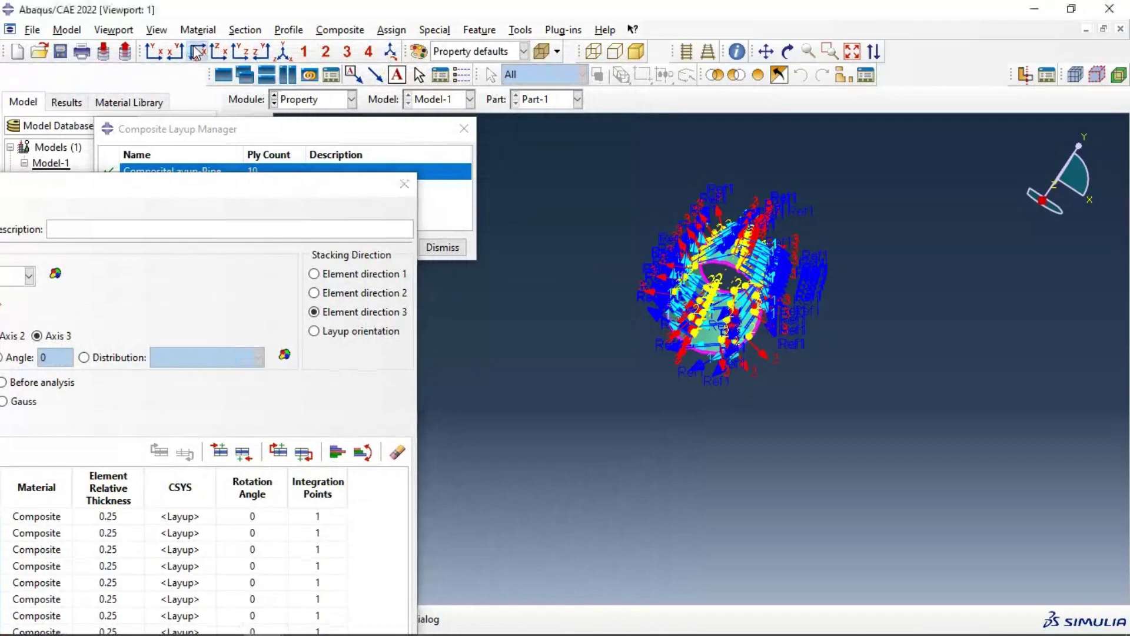
pyautogui.click(198, 52)
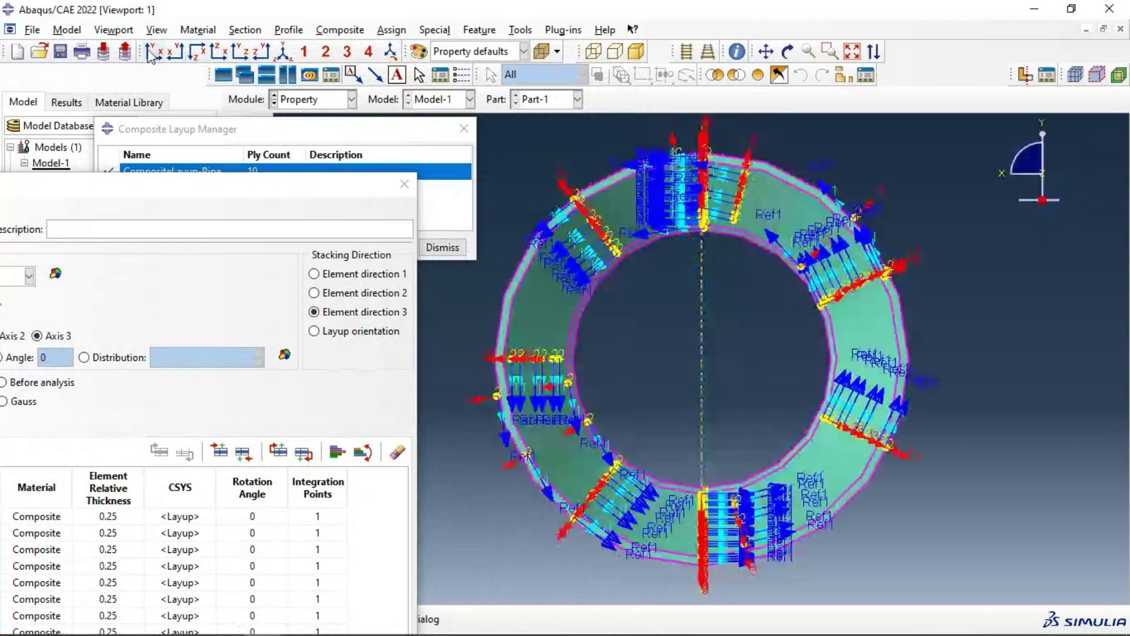
pyautogui.click(154, 52)
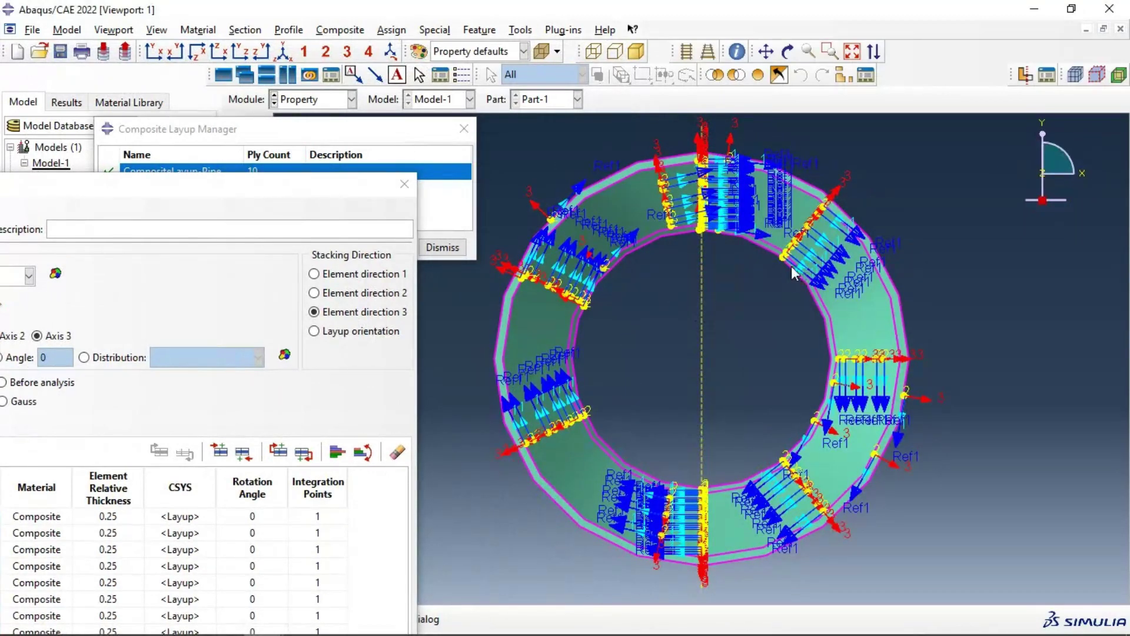
pyautogui.scroll(-2, 795, 273)
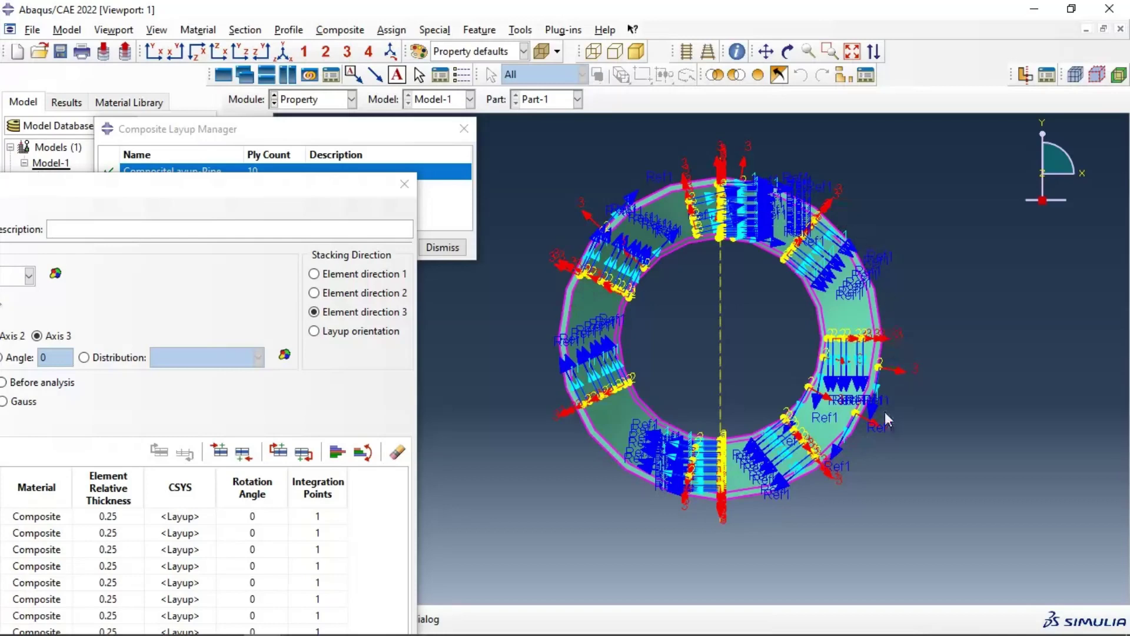
pyautogui.moveTo(328, 194); pyautogui.dragTo(471, 47)
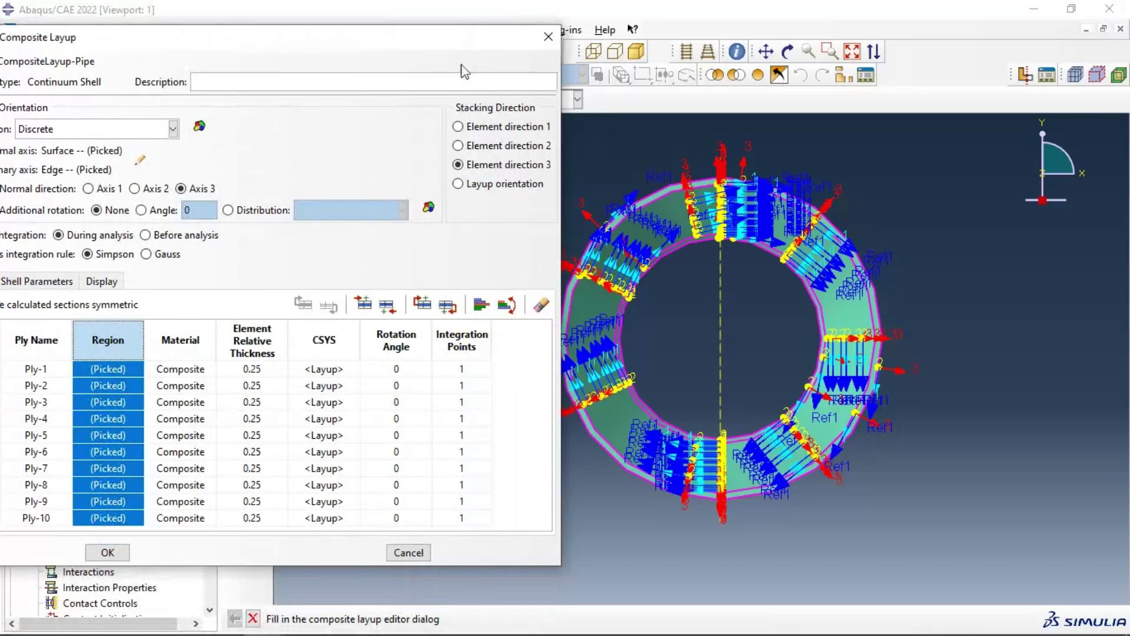
pyautogui.click(108, 552)
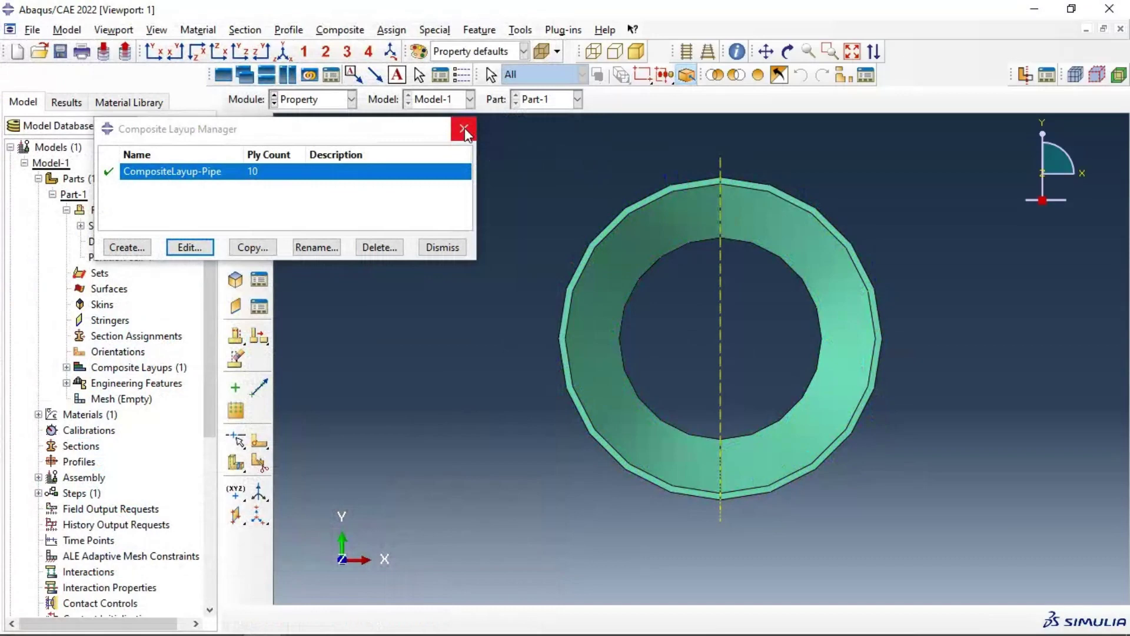
# Step: Reopen CompositeLayup-Pipe and examine the orientation axes of all ply regions with perspective turned off
pyautogui.click(192, 248)
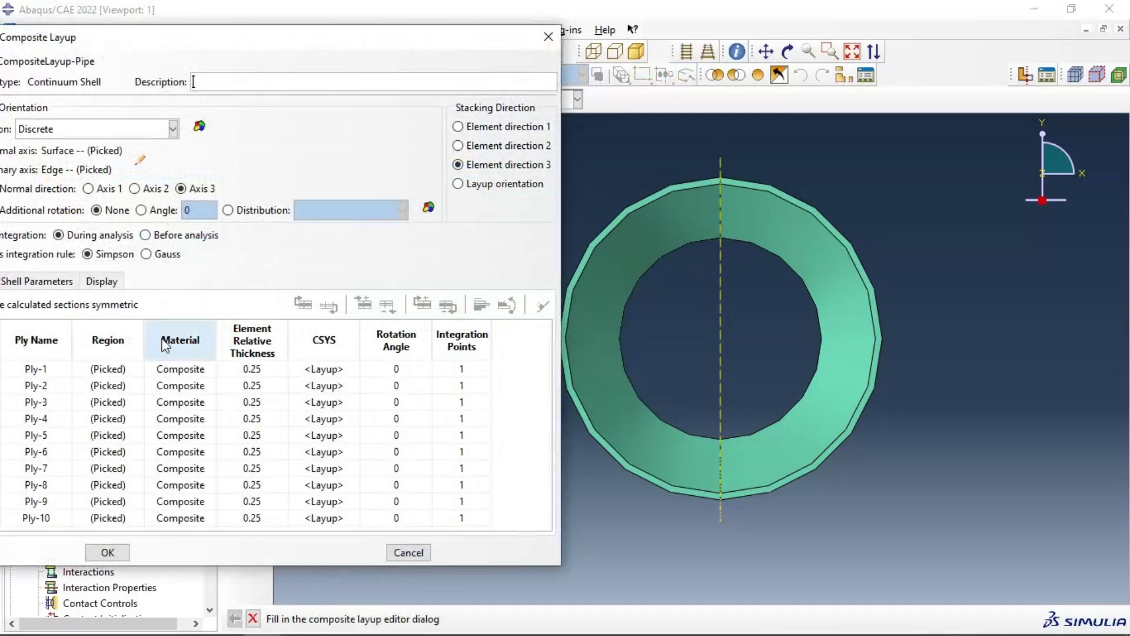
pyautogui.click(109, 341)
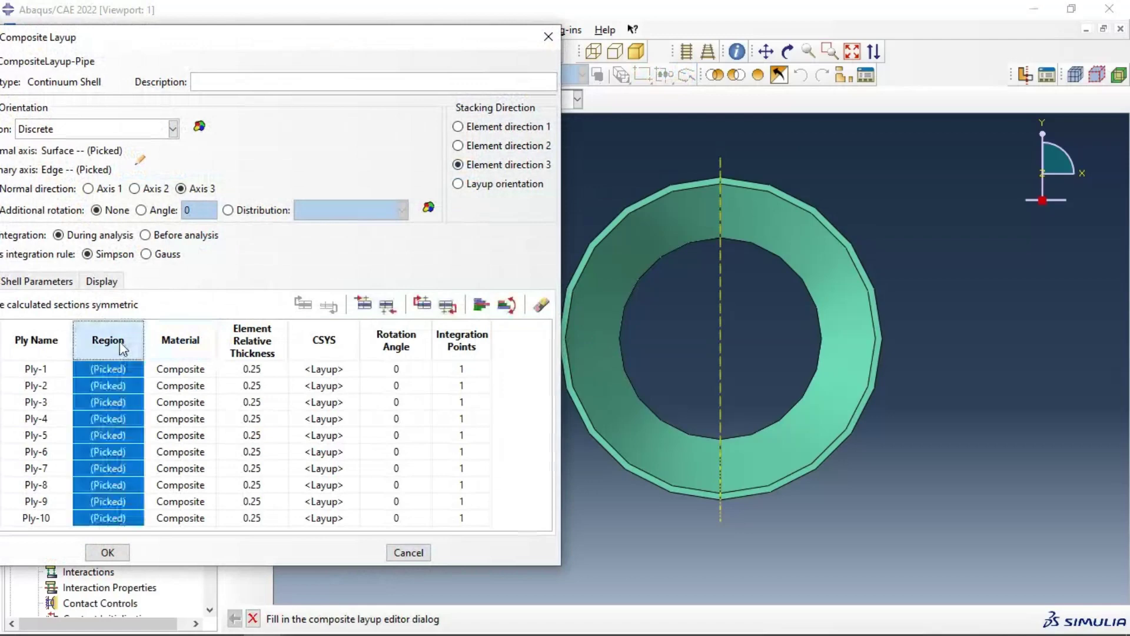
pyautogui.click(683, 51)
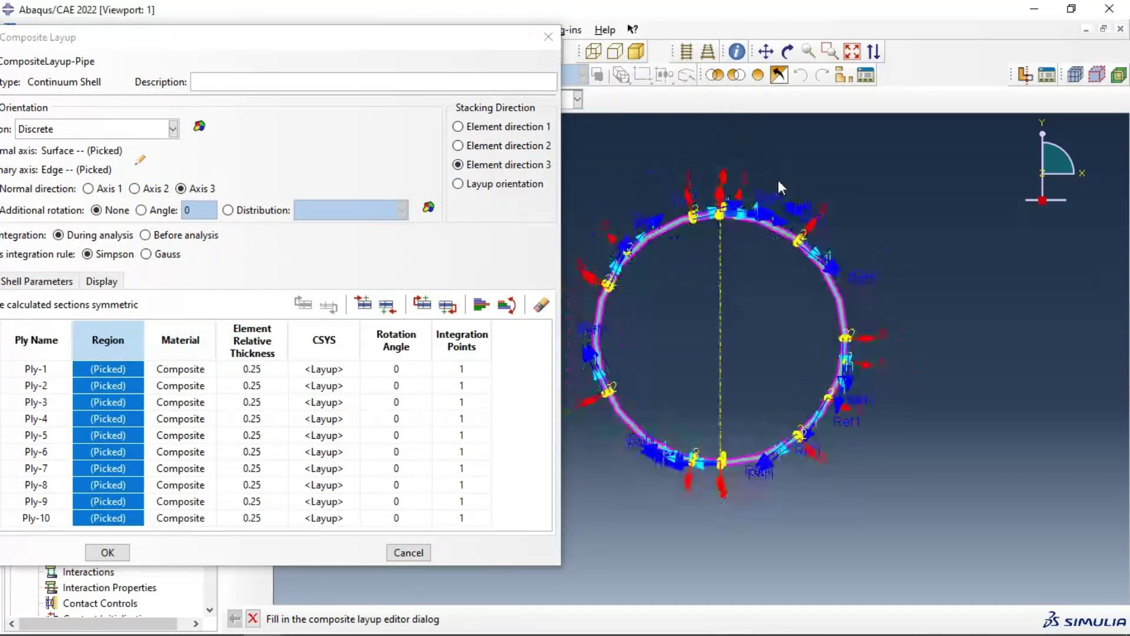